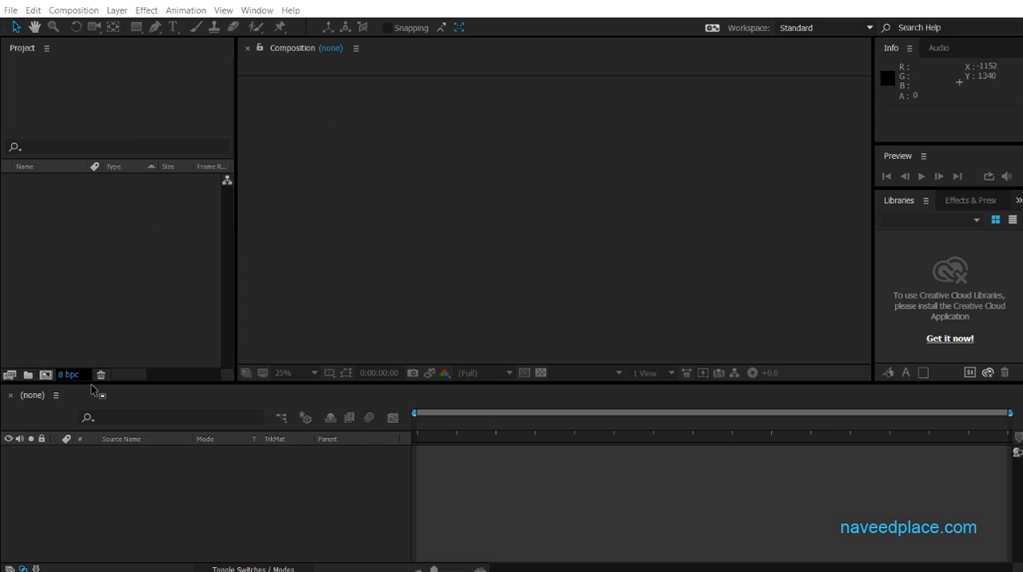
# Browse the images folder in the Import File dialog and close it without importing anything.
pyautogui.doubleClick(88, 264)
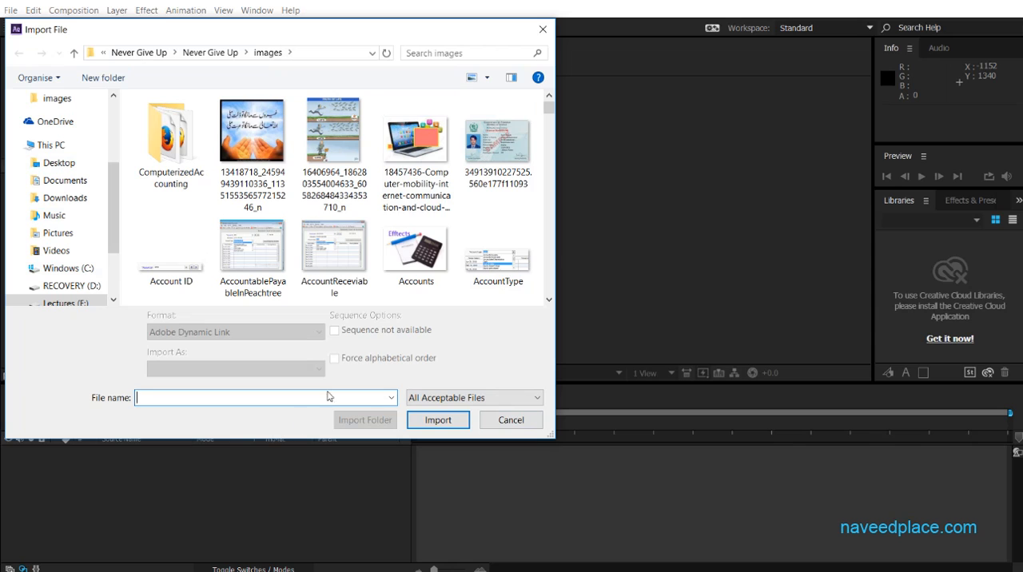
pyautogui.scroll(-3, 548, 179)
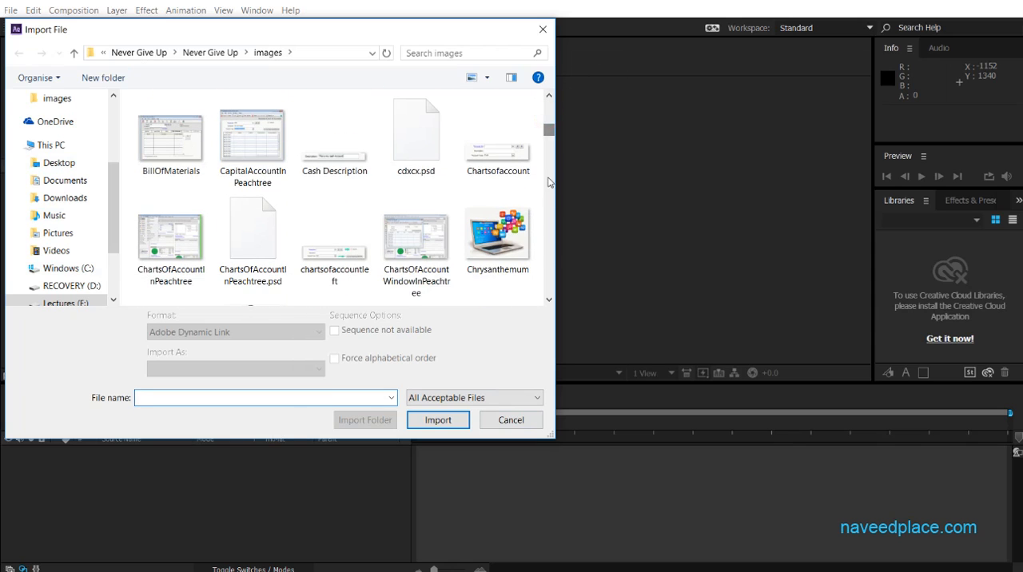
pyautogui.moveTo(549, 130); pyautogui.dragTo(551, 164)
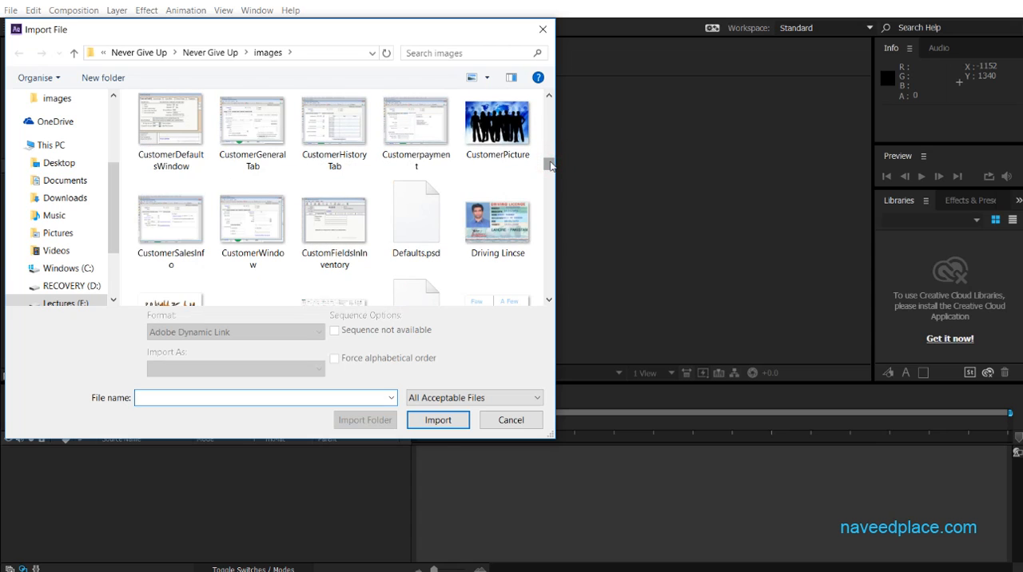
pyautogui.click(520, 424)
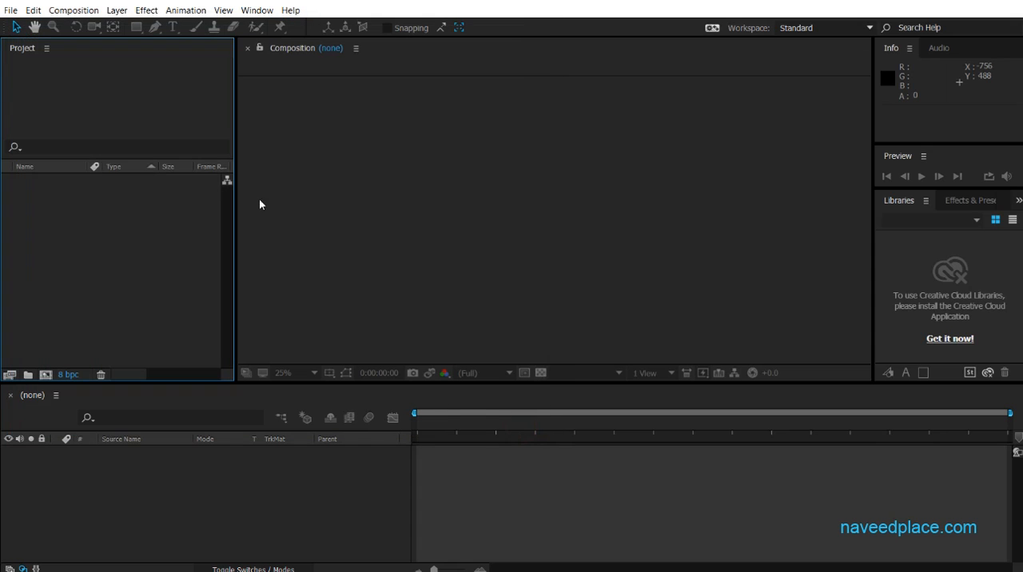
pyautogui.click(13, 11)
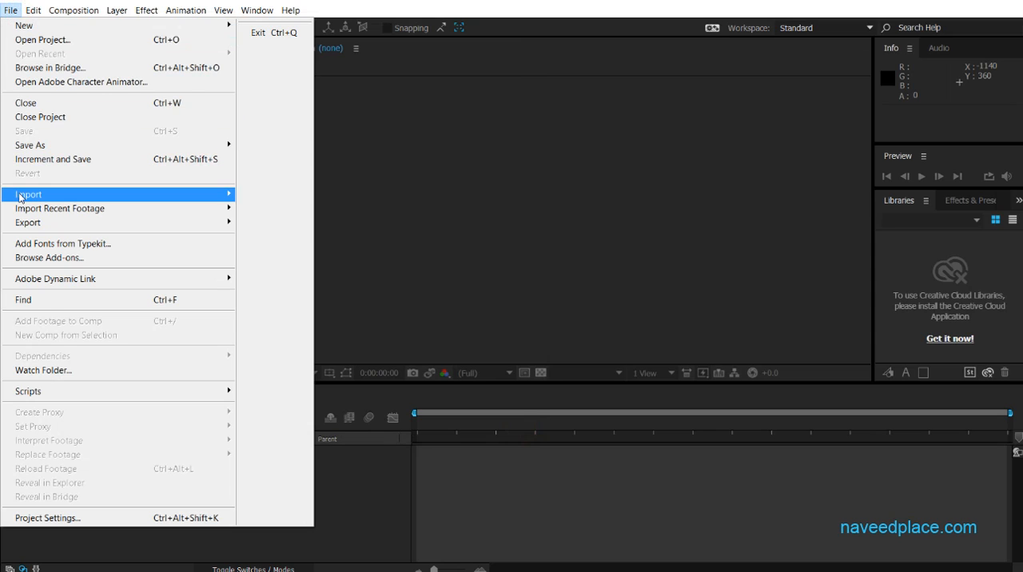
pyautogui.moveTo(20, 197)
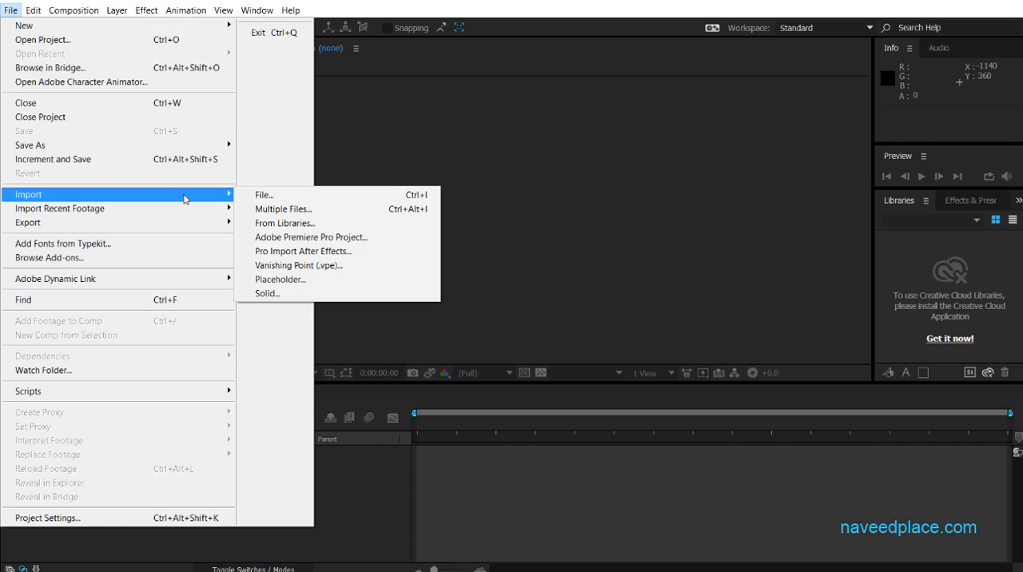
pyautogui.click(262, 198)
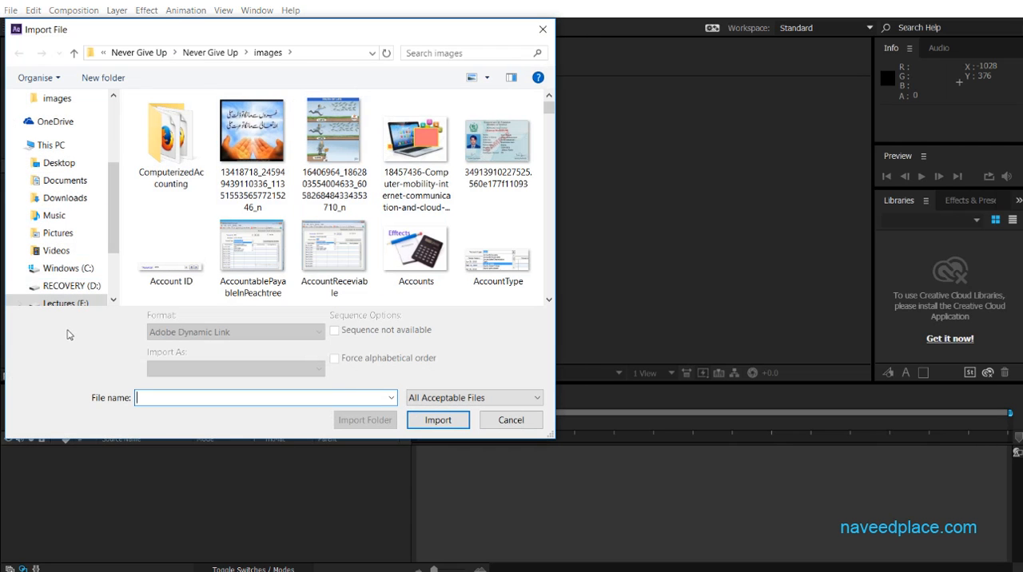
pyautogui.click(508, 421)
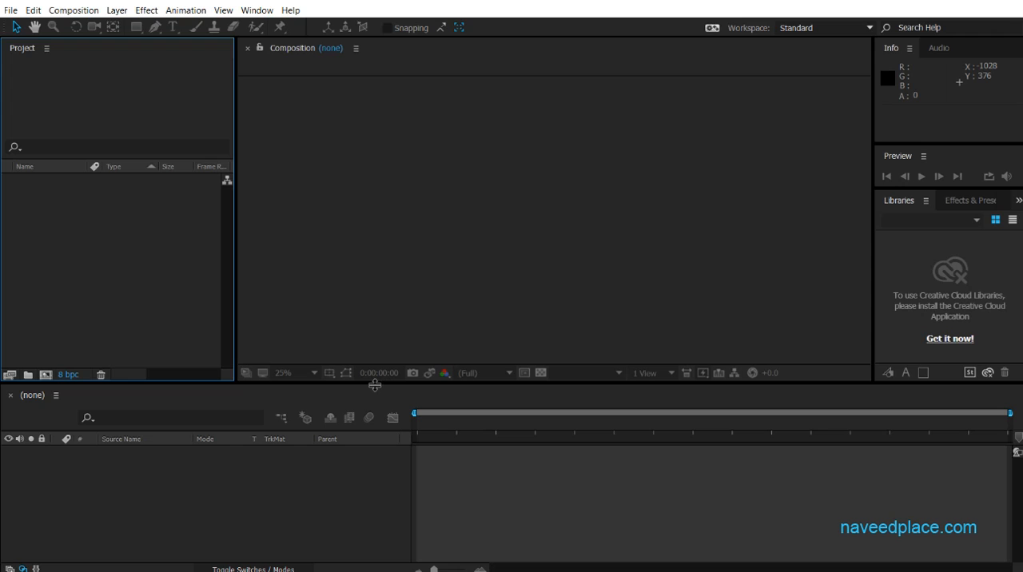
pyautogui.hotkey('ctrl', 'i')
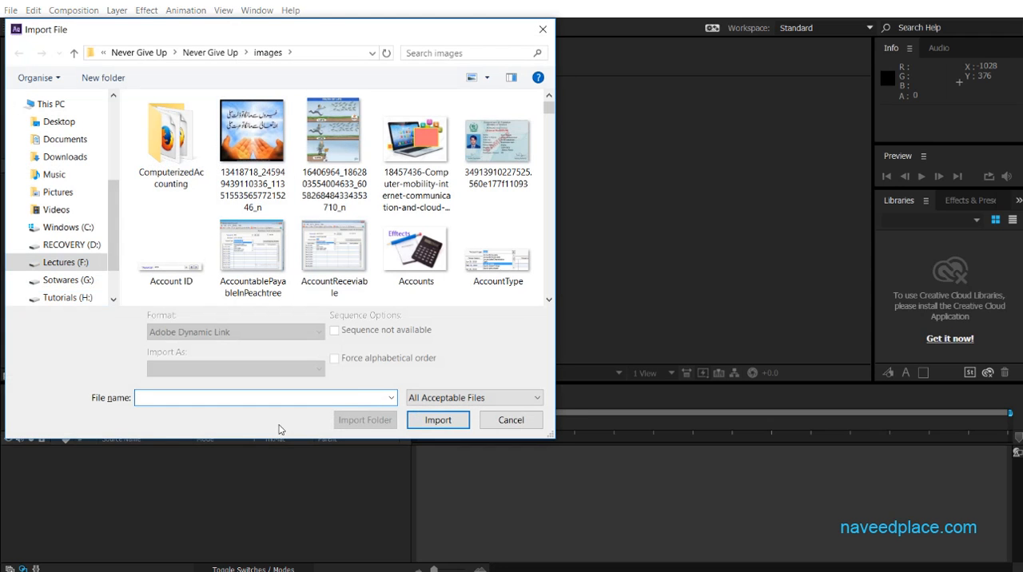
pyautogui.click(512, 421)
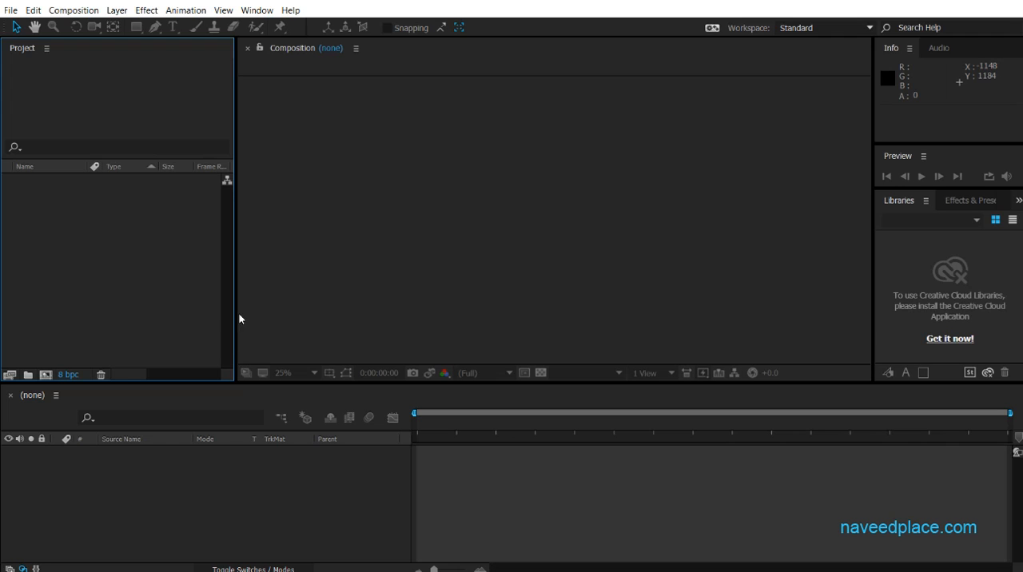
# Import the Archive Window PNG file from the images folder into the project.
pyautogui.doubleClick(86, 243)
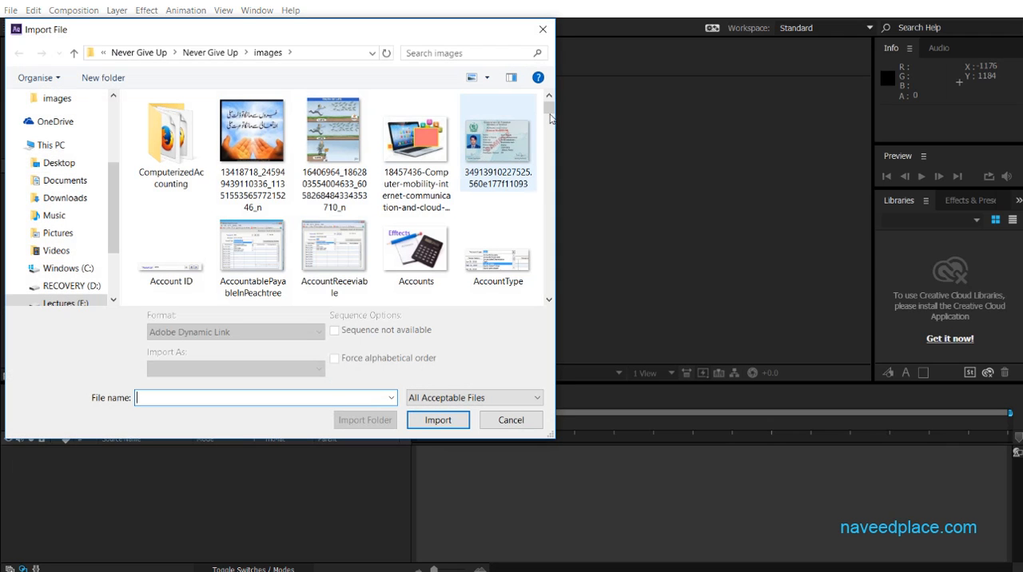
pyautogui.scroll(-3, 550, 140)
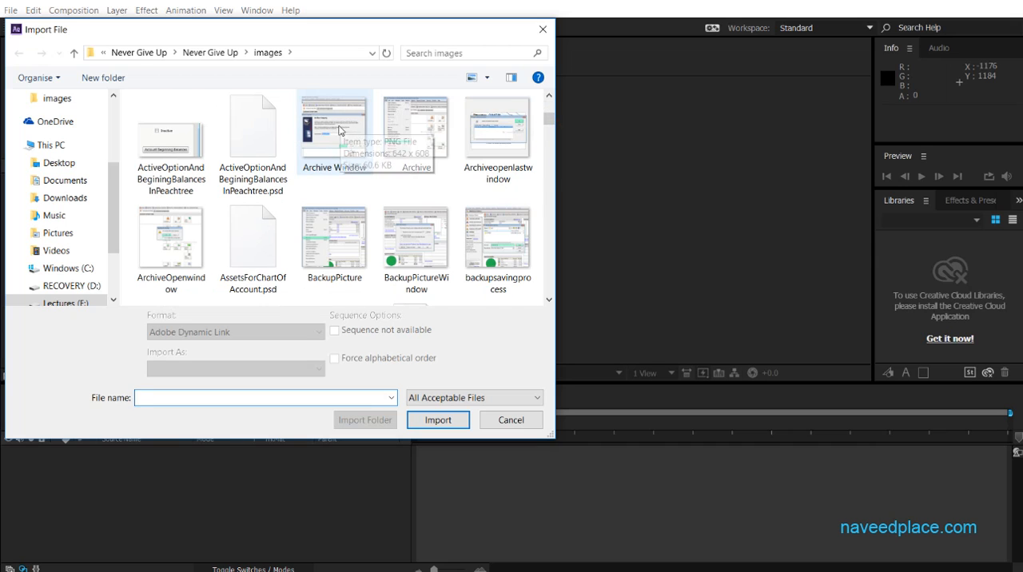
pyautogui.doubleClick(344, 152)
pyautogui.click(151, 237)
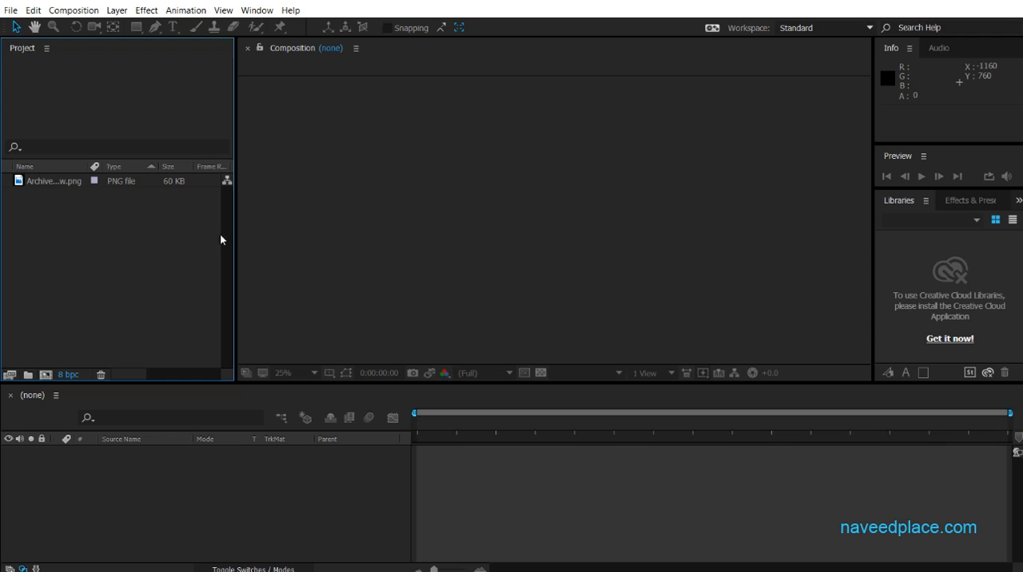
# Import AccountReceviable.png and Accounts.jpg from the images folder into the project.
pyautogui.doubleClick(120, 237)
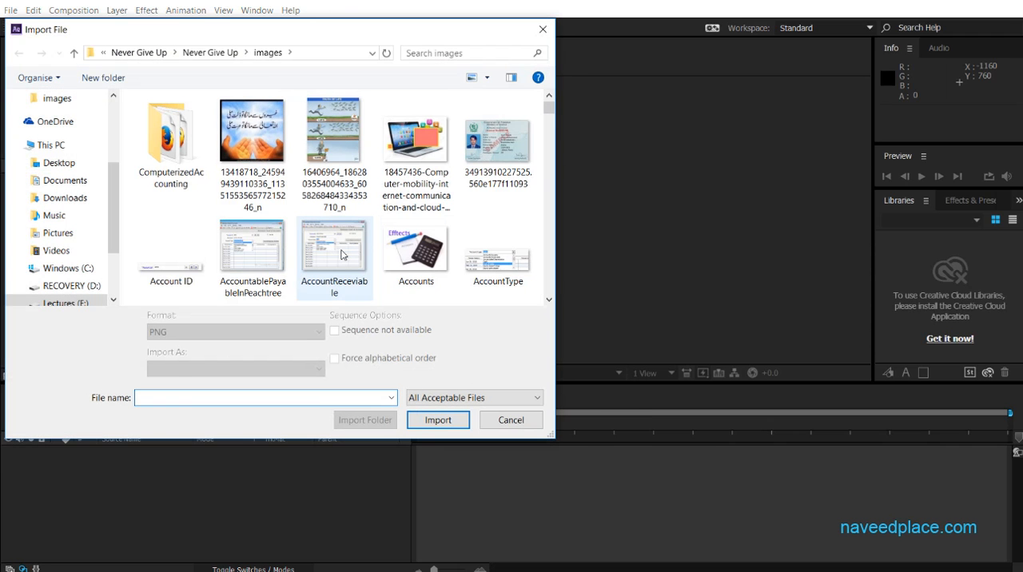
pyautogui.click(344, 254)
pyautogui.click(452, 421)
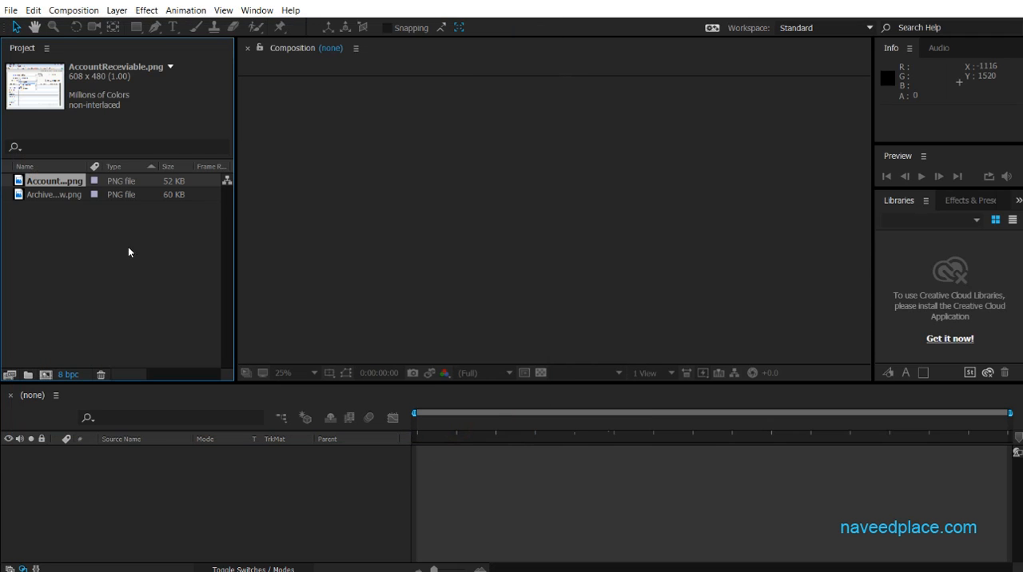
pyautogui.click(144, 262)
pyautogui.doubleClick(130, 279)
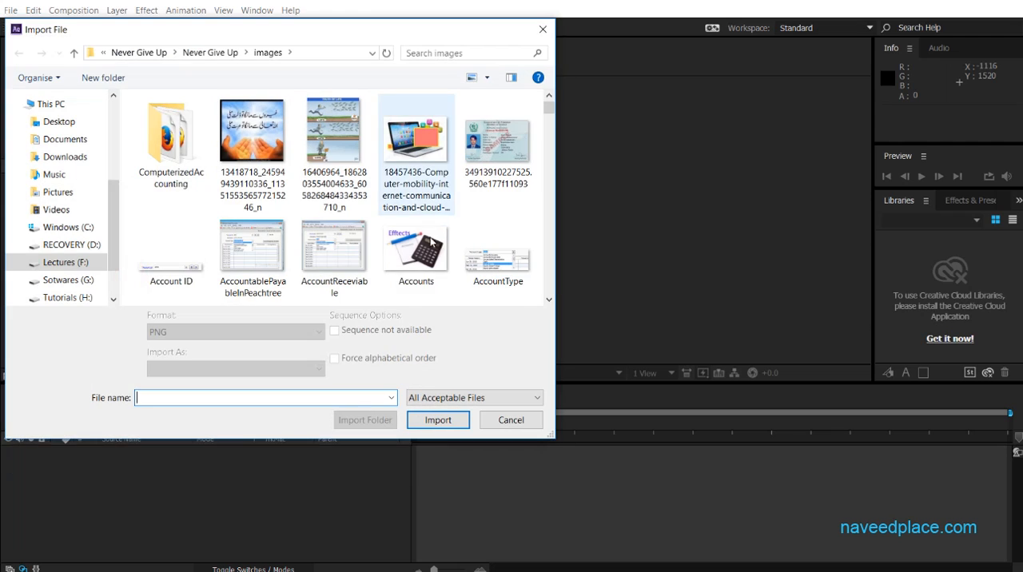
pyautogui.doubleClick(432, 241)
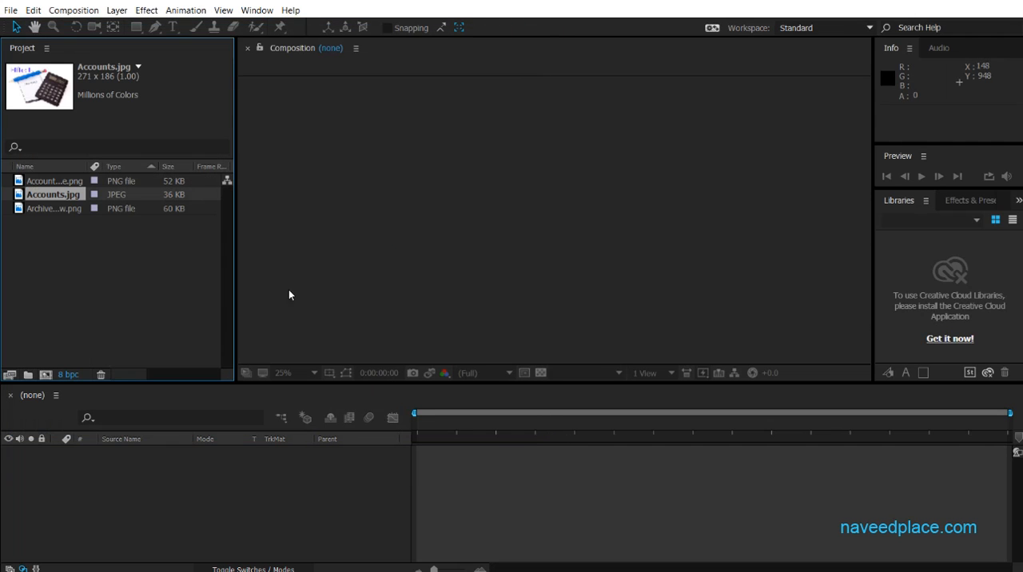
pyautogui.click(133, 271)
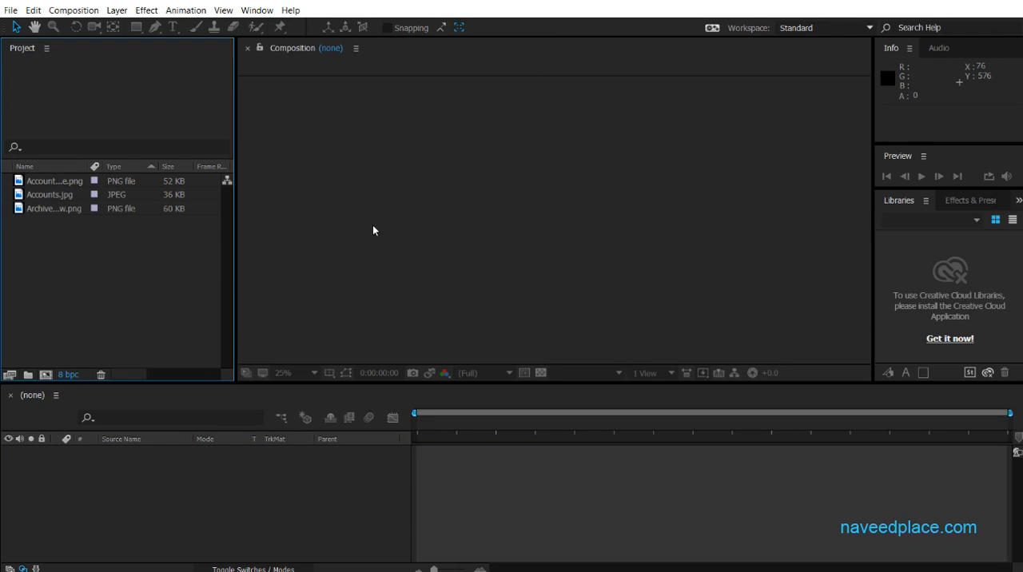
# Create a composition from the Archive Window PNG footage and enlarge its layer to about 121% by 117%.
pyautogui.doubleClick(52, 209)
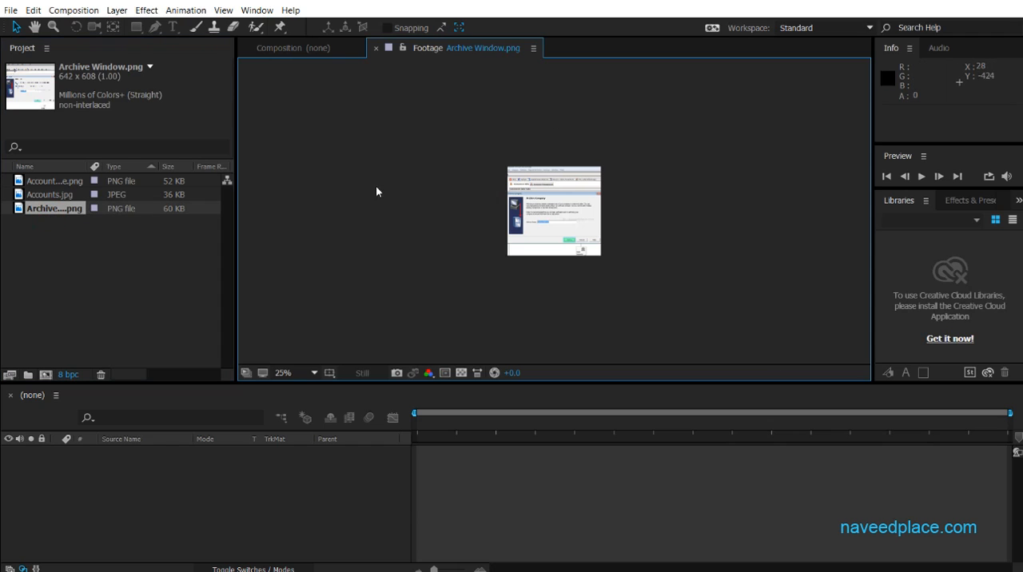
pyautogui.click(293, 48)
pyautogui.click(61, 212)
pyautogui.moveTo(134, 210); pyautogui.dragTo(424, 210)
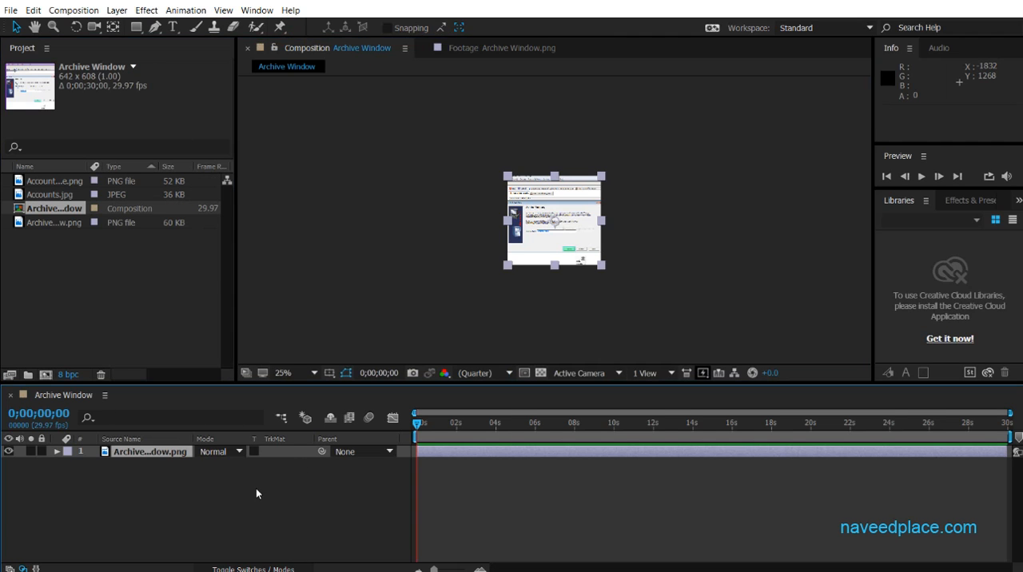
pyautogui.moveTo(420, 427)
pyautogui.mouseDown()
pyautogui.moveTo(594, 425)
pyautogui.moveTo(413, 423)
pyautogui.mouseUp()
pyautogui.moveTo(507, 265)
pyautogui.mouseDown()
pyautogui.moveTo(429, 322)
pyautogui.moveTo(495, 274)
pyautogui.mouseUp()
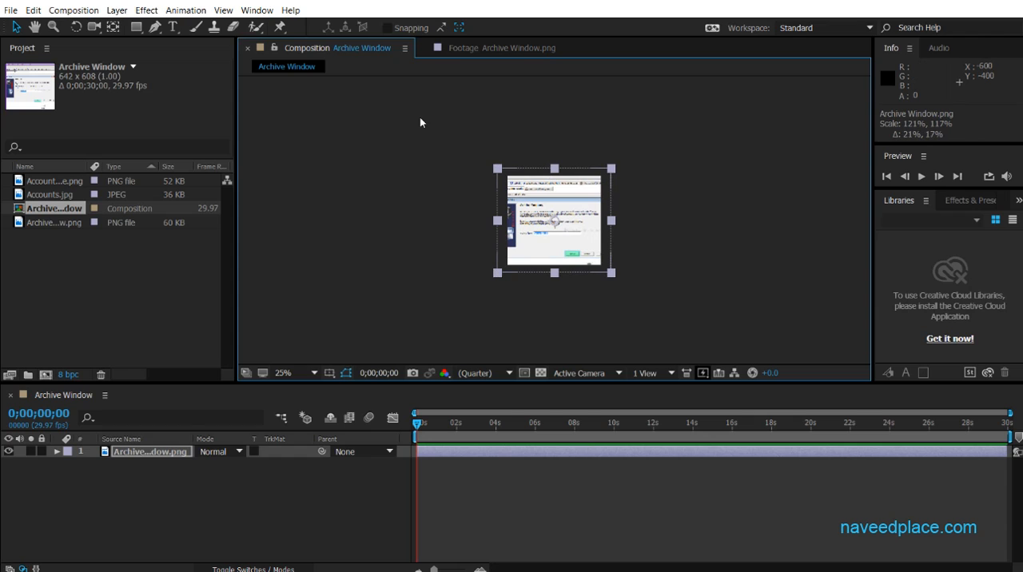
# Close the Archive Window Composition panel and the Archive Window.png Footage panel.
pyautogui.rightClick(348, 47)
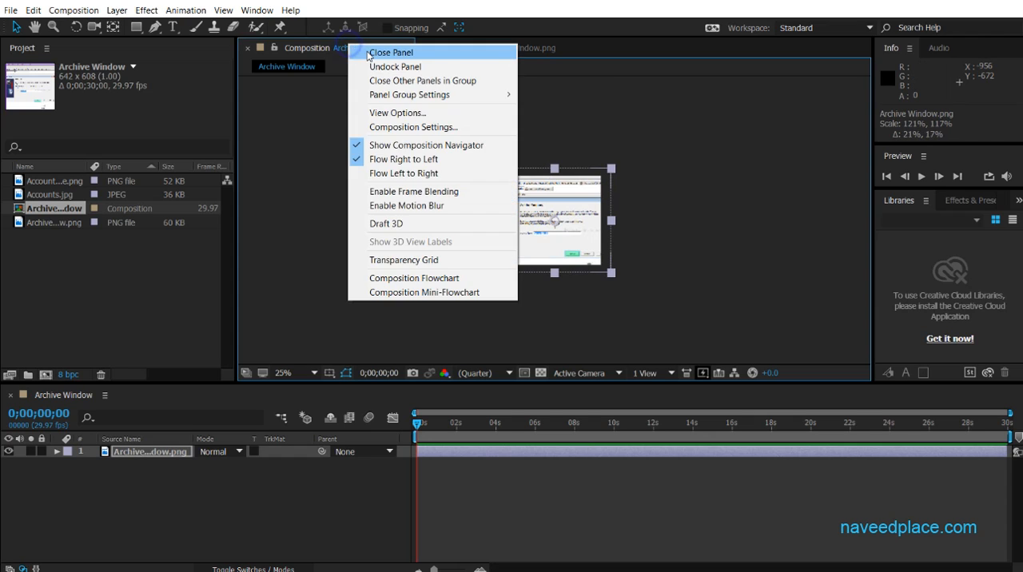
pyautogui.click(362, 51)
pyautogui.rightClick(343, 49)
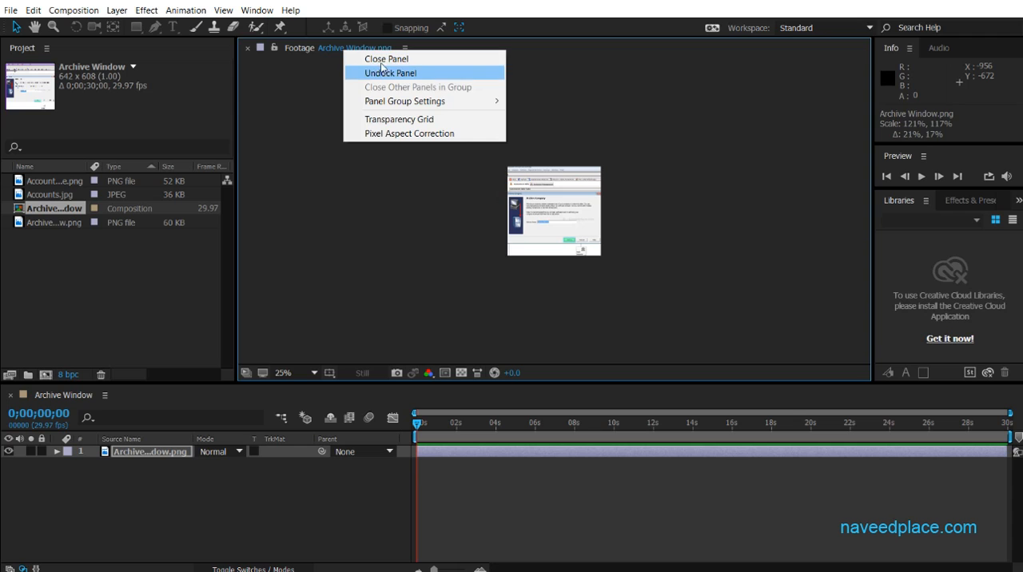
pyautogui.click(382, 59)
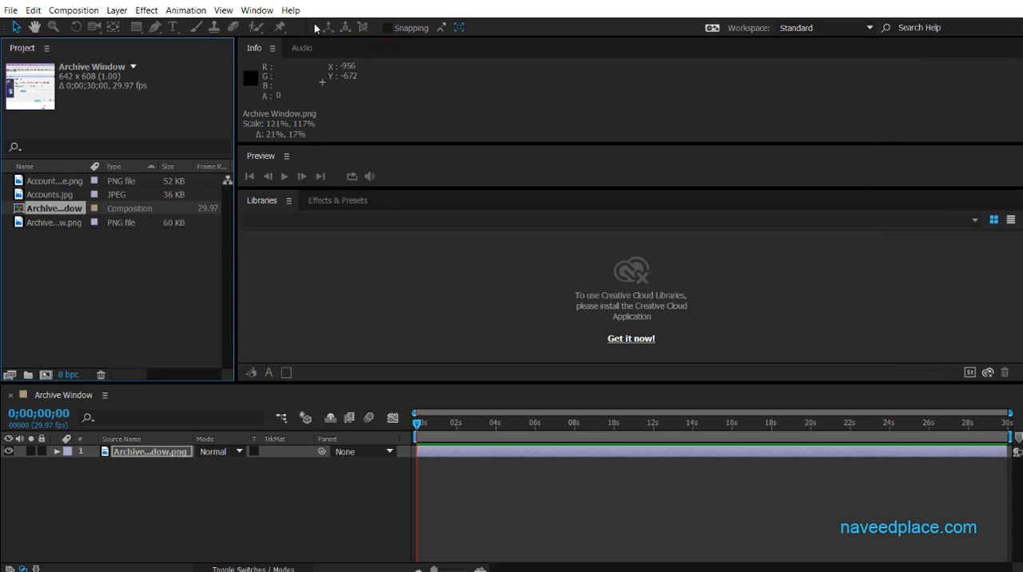
# Reset the Standard workspace to its original layout to restore the closed Composition panel.
pyautogui.click(257, 10)
pyautogui.moveTo(271, 26)
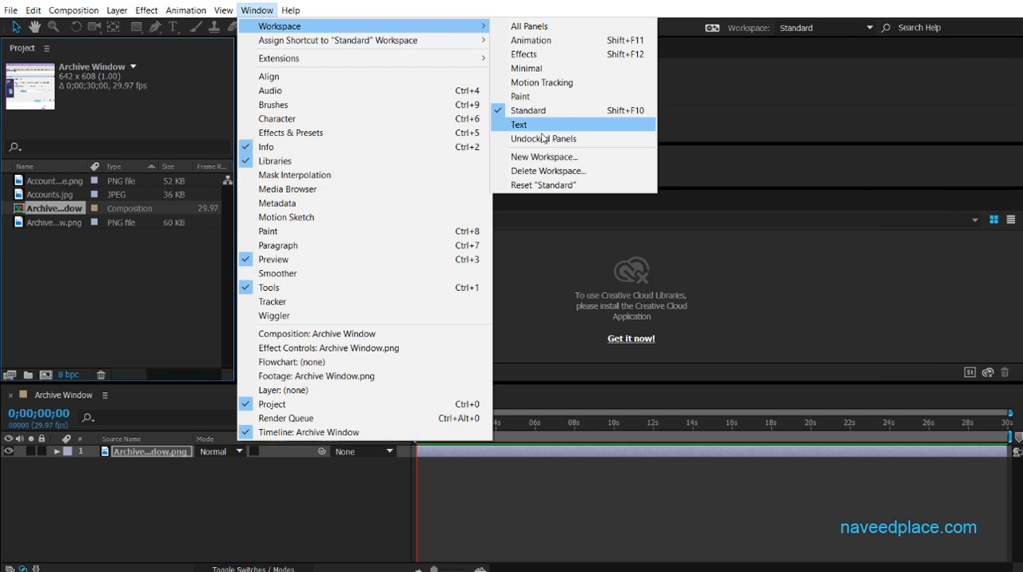
pyautogui.click(543, 185)
pyautogui.click(544, 308)
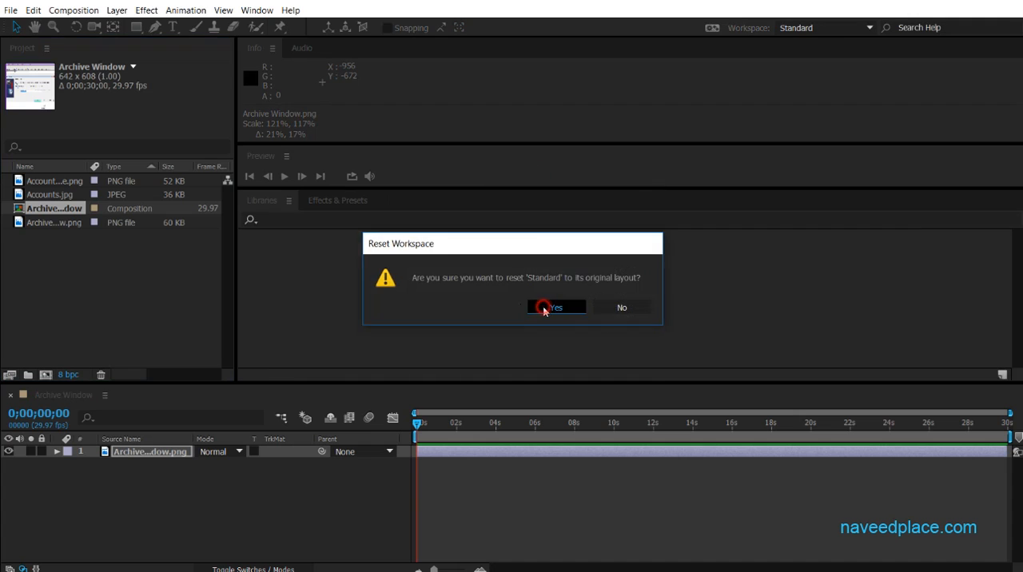
pyautogui.doubleClick(96, 245)
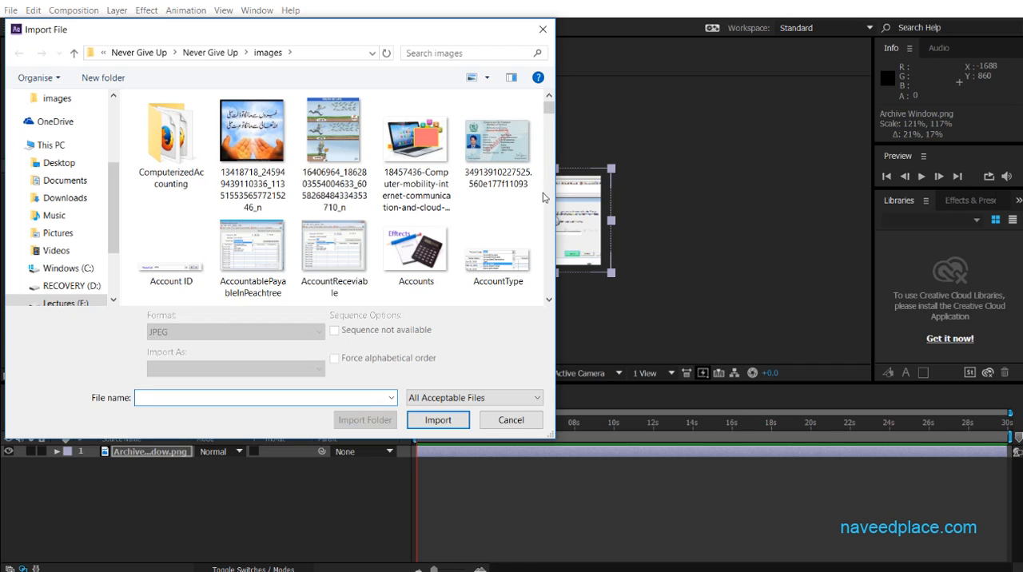
pyautogui.click(534, 421)
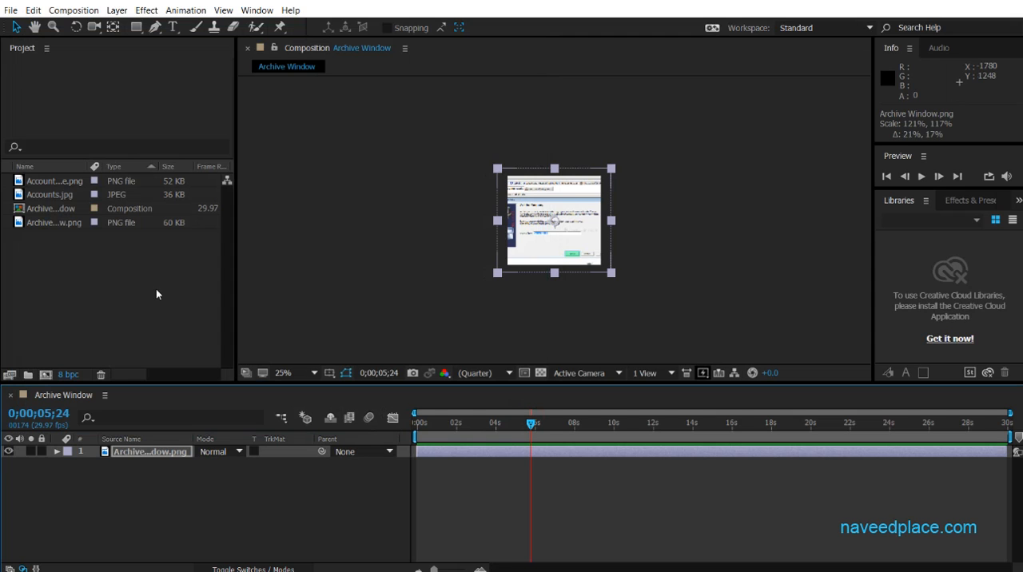
# Import BackupPictureWindow, backupsavingprocess, BillOfMaterials and CapitalAccountInPeachtree together from the images folder using multiple-file import, and finish the import session.
pyautogui.click(11, 11)
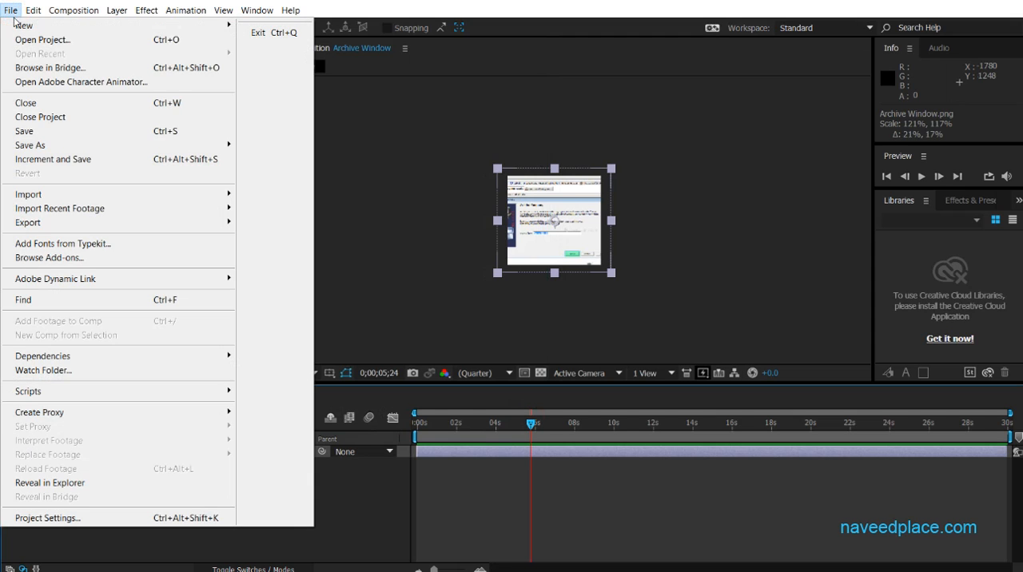
pyautogui.moveTo(187, 195)
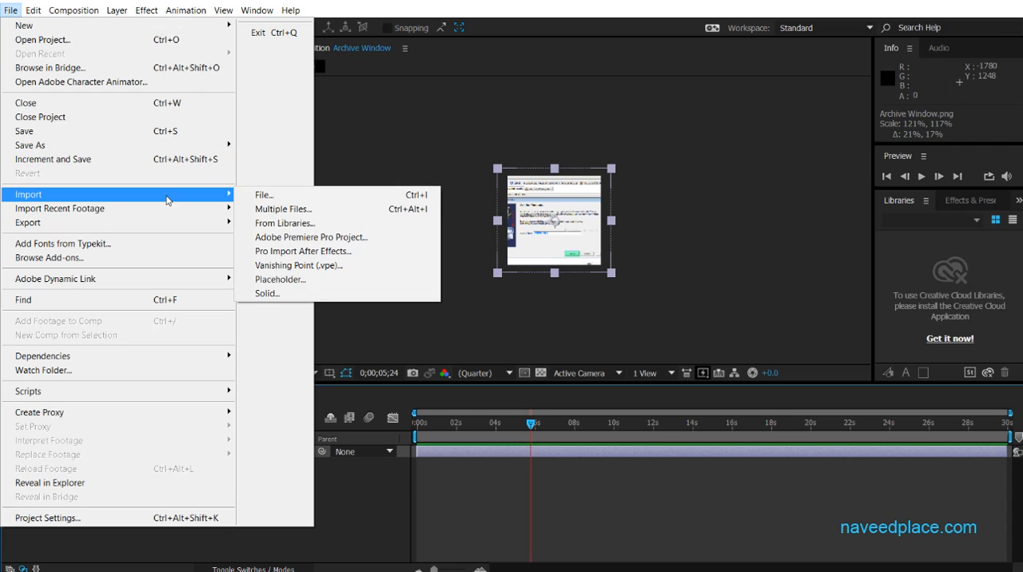
pyautogui.click(312, 209)
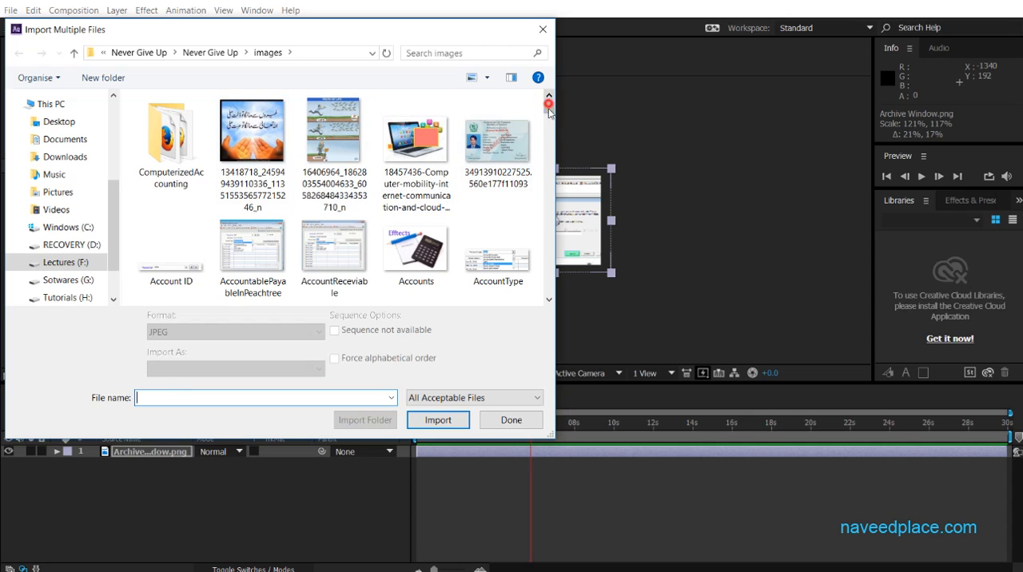
pyautogui.scroll(-3, 334, 167)
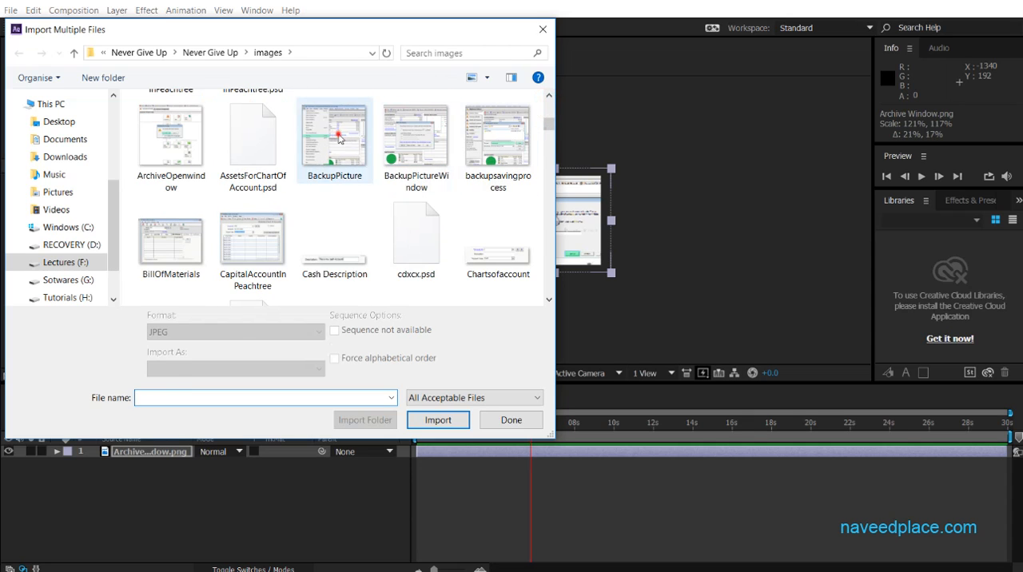
pyautogui.click(334, 156)
pyautogui.click(414, 142)
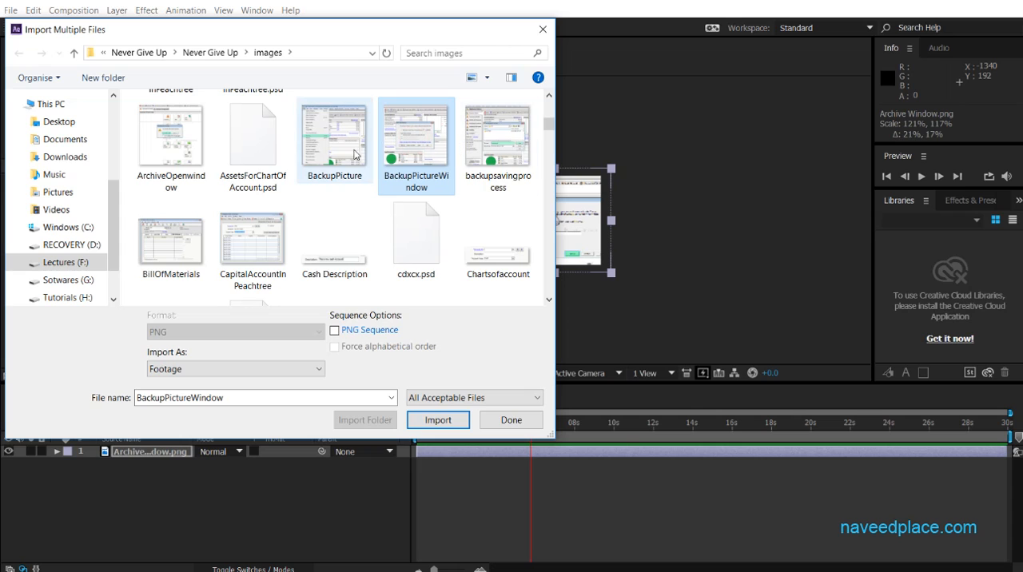
pyautogui.keyDown('ctrl'); pyautogui.click(330, 146); pyautogui.keyUp('ctrl')
pyautogui.keyDown('ctrl'); pyautogui.click(476, 147); pyautogui.keyUp('ctrl')
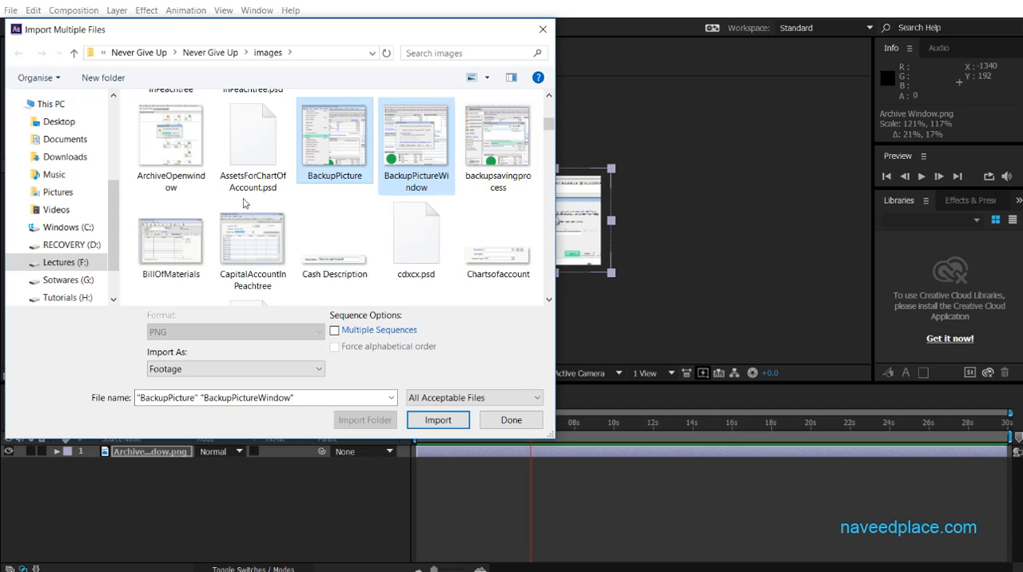
pyautogui.keyDown('ctrl'); pyautogui.click(350, 178); pyautogui.keyUp('ctrl')
pyautogui.keyDown('shift'); pyautogui.click(321, 132); pyautogui.keyUp('shift')
pyautogui.keyDown('shift'); pyautogui.click(483, 152); pyautogui.keyUp('shift')
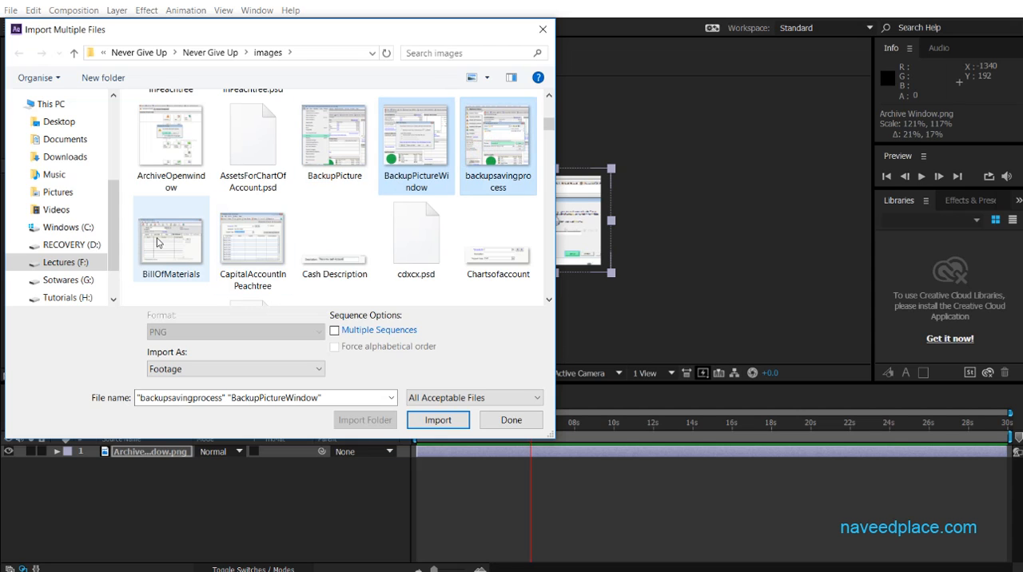
pyautogui.keyDown('shift'); pyautogui.click(250, 252); pyautogui.keyUp('shift')
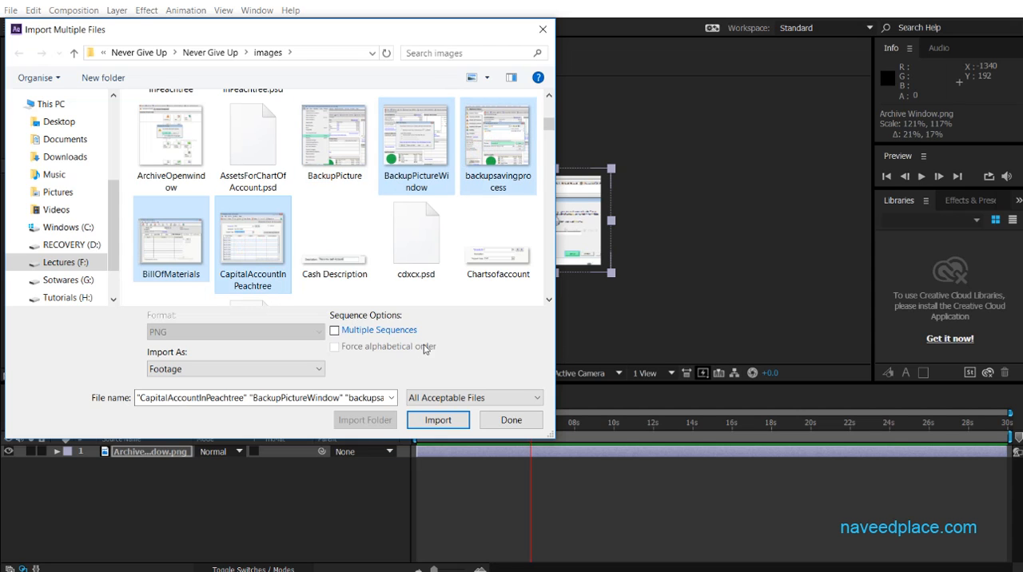
pyautogui.click(432, 421)
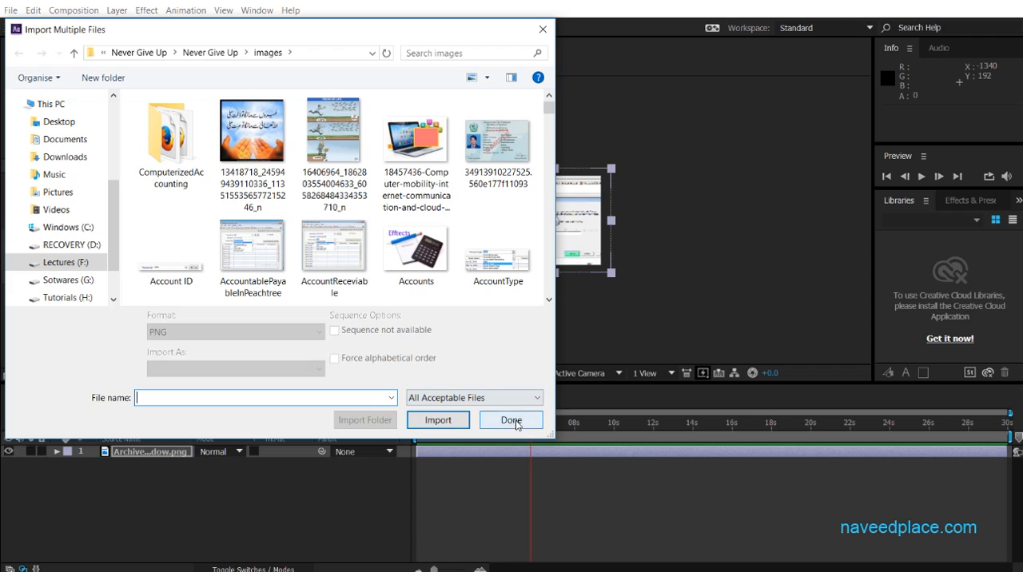
pyautogui.click(511, 420)
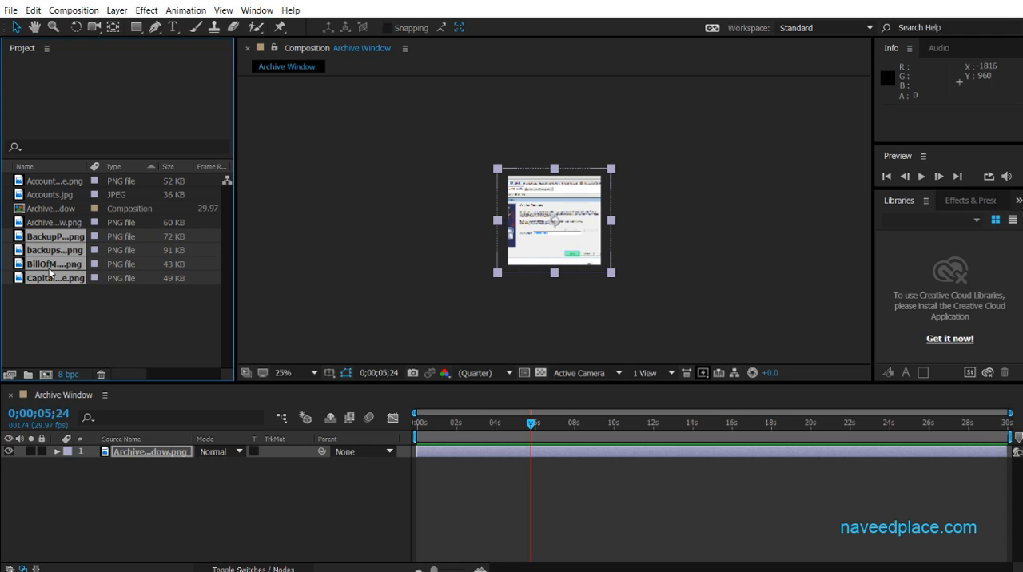
# Import AccountablePayableInPeachtree and the Accounts JPEG one after the other in a single multiple-file import session.
pyautogui.click(11, 10)
pyautogui.moveTo(23, 196)
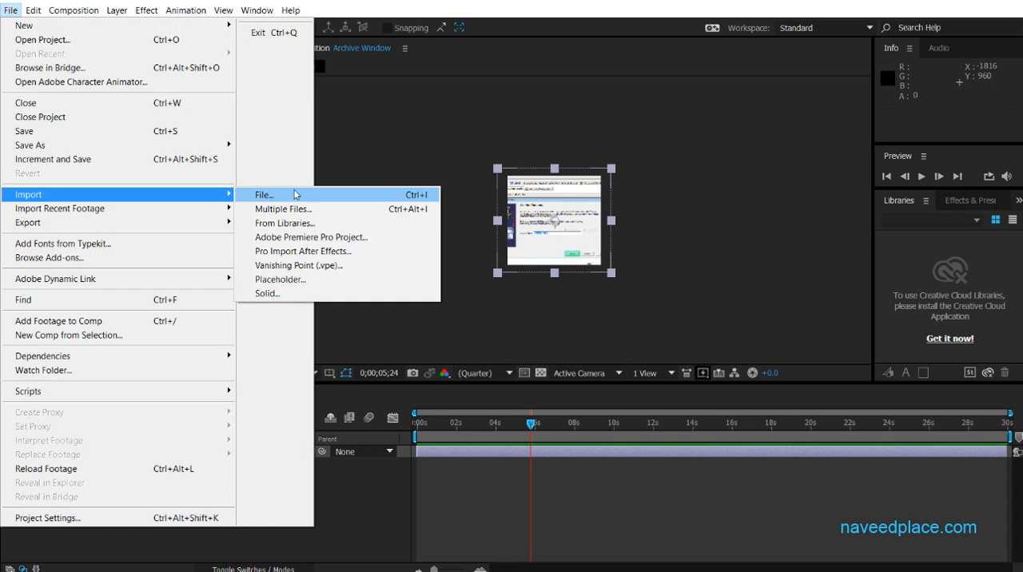
pyautogui.click(309, 212)
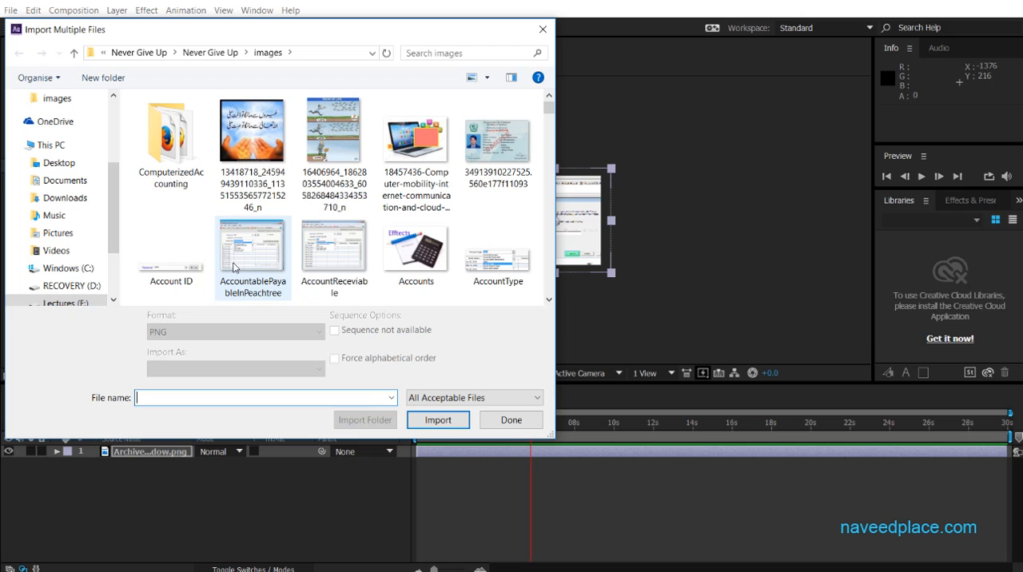
pyautogui.click(254, 256)
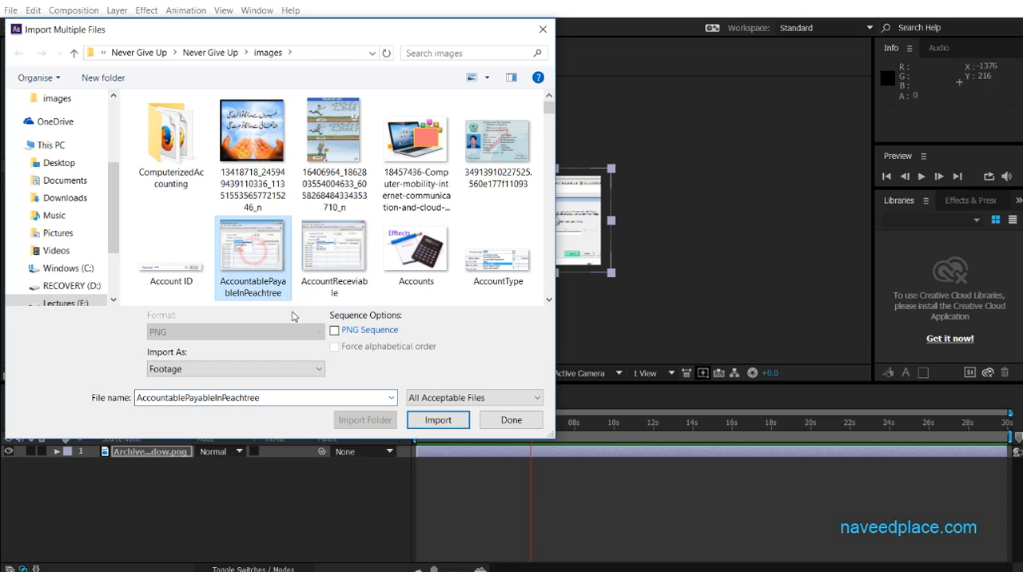
pyautogui.click(438, 420)
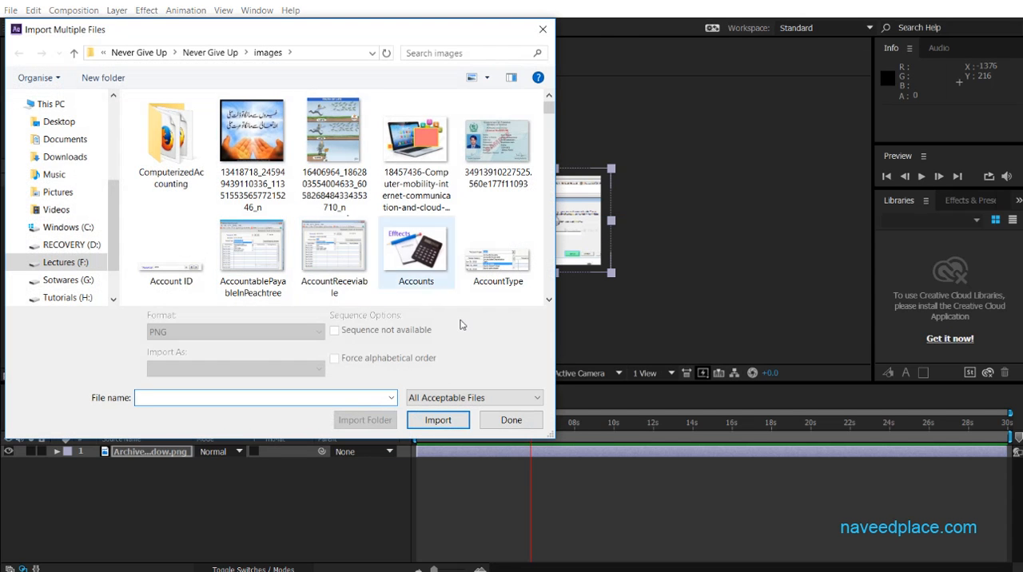
pyautogui.click(410, 256)
pyautogui.click(438, 419)
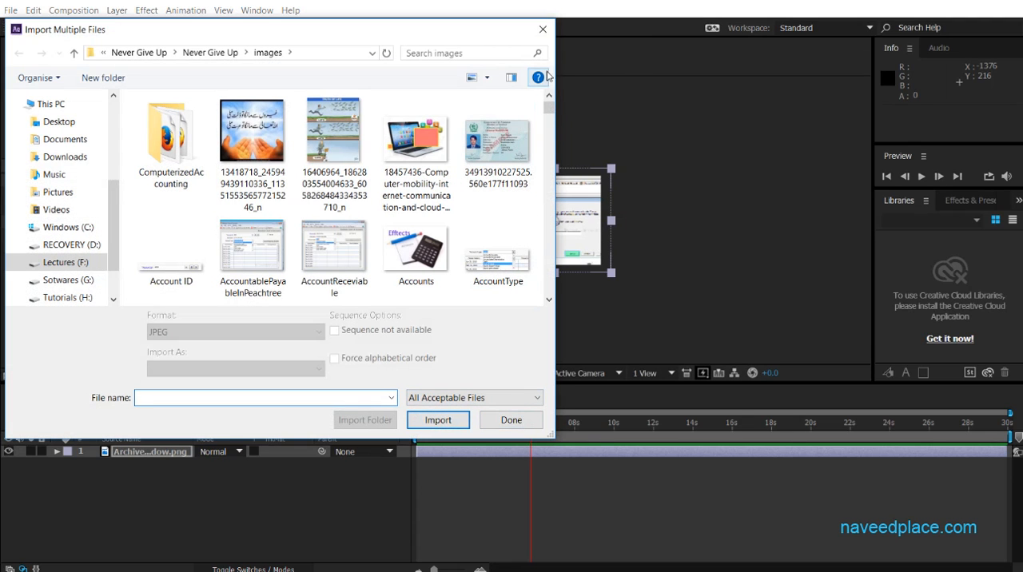
pyautogui.click(544, 30)
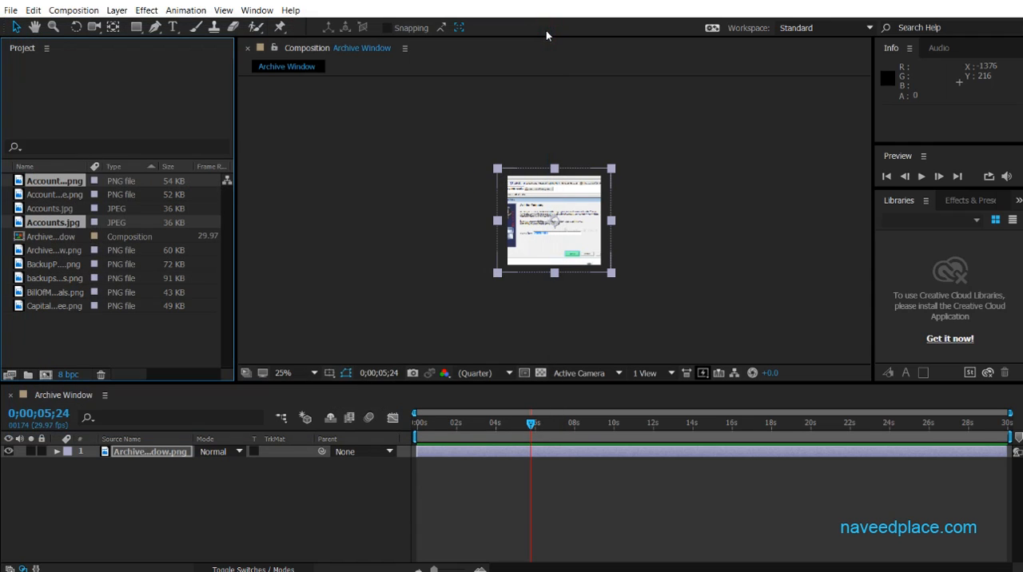
# Import AccountReceviable.png as footage with the single-file import command.
pyautogui.click(11, 11)
pyautogui.moveTo(90, 198)
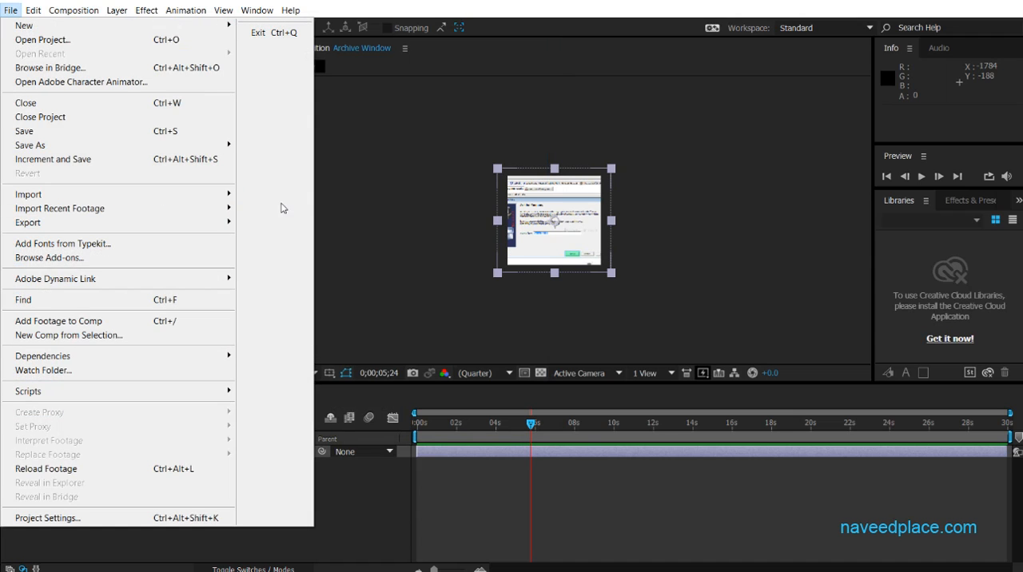
pyautogui.click(215, 194)
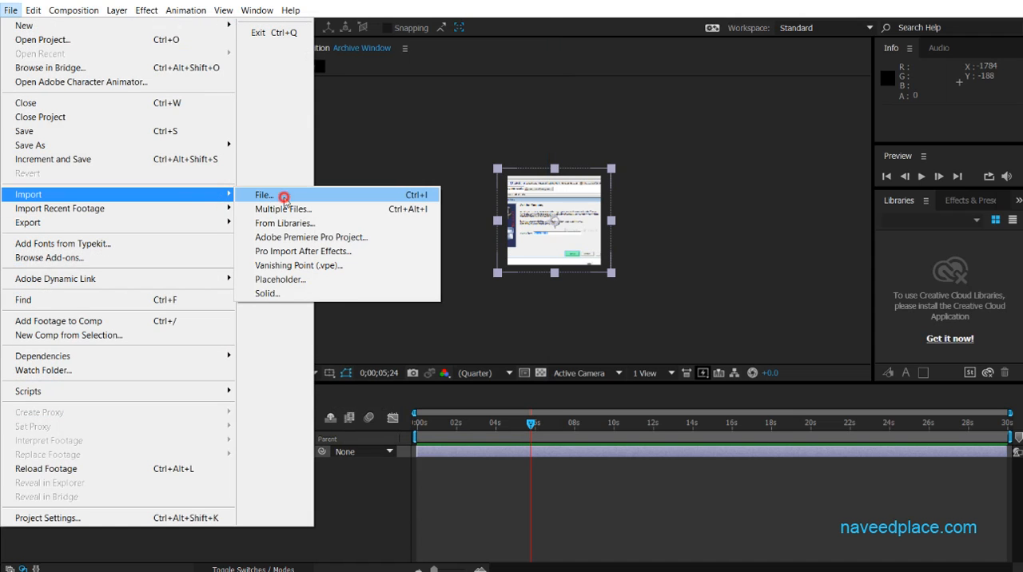
pyautogui.click(285, 200)
pyautogui.click(324, 260)
pyautogui.click(424, 424)
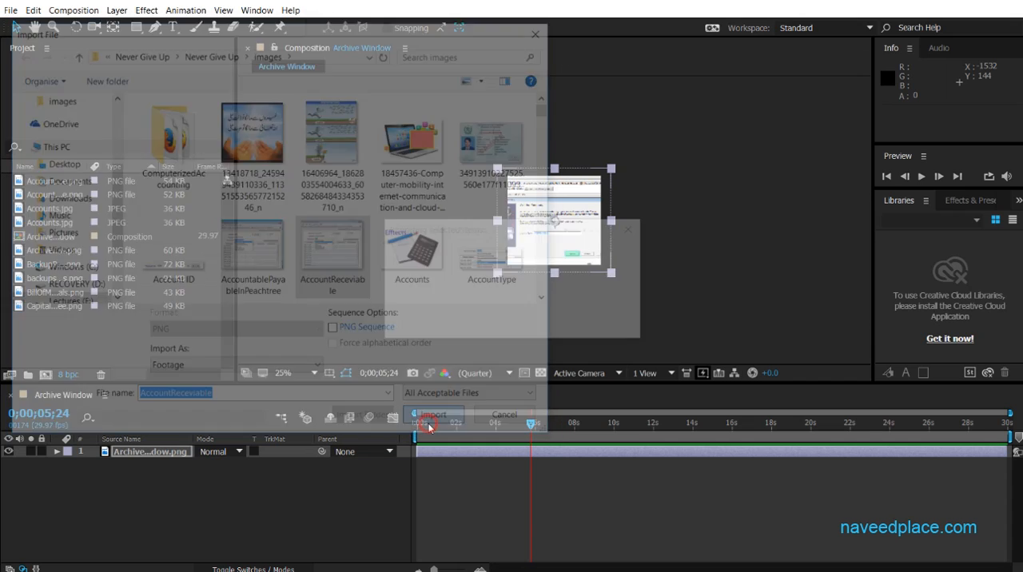
# Import AccountablePayableInPeachtree.png again through multiple-file import and close the import dialog.
pyautogui.click(11, 9)
pyautogui.moveTo(79, 195)
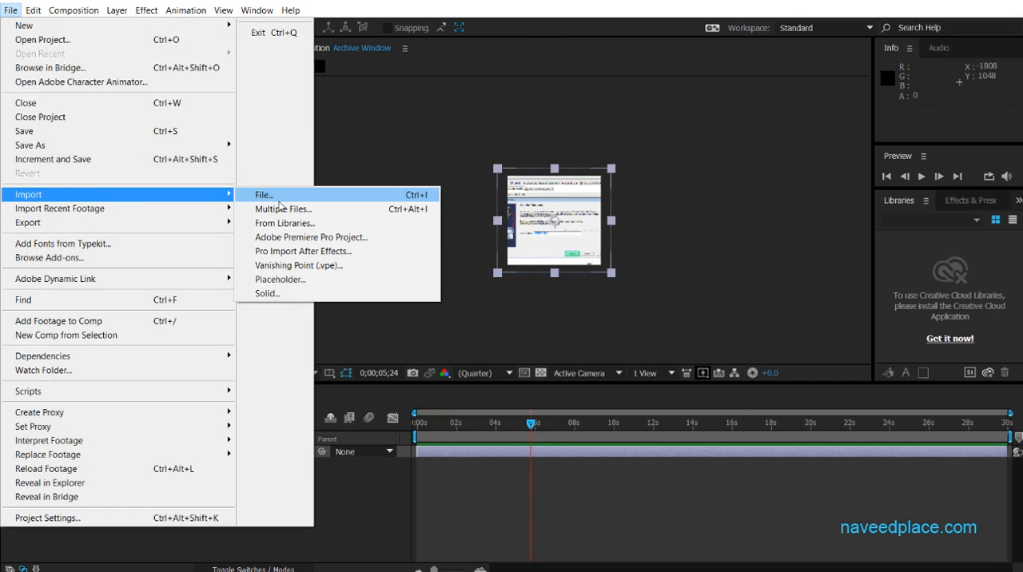
pyautogui.click(320, 204)
pyautogui.click(240, 254)
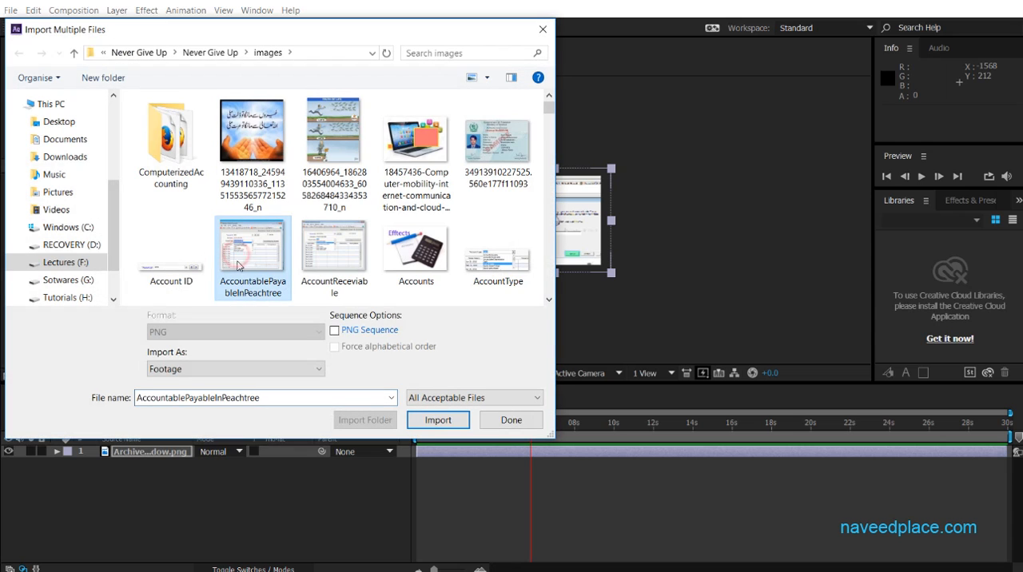
pyautogui.click(435, 421)
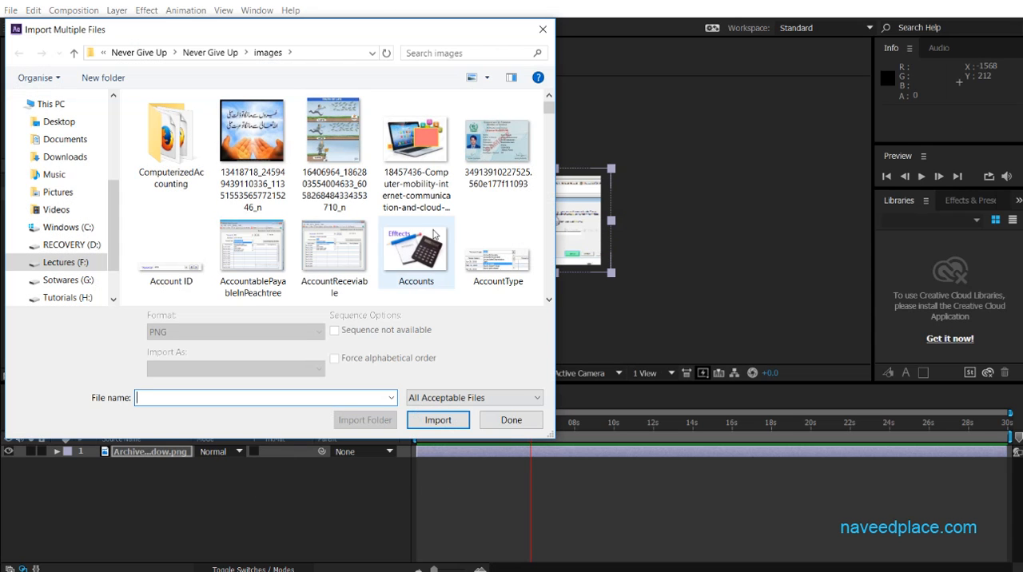
pyautogui.click(546, 34)
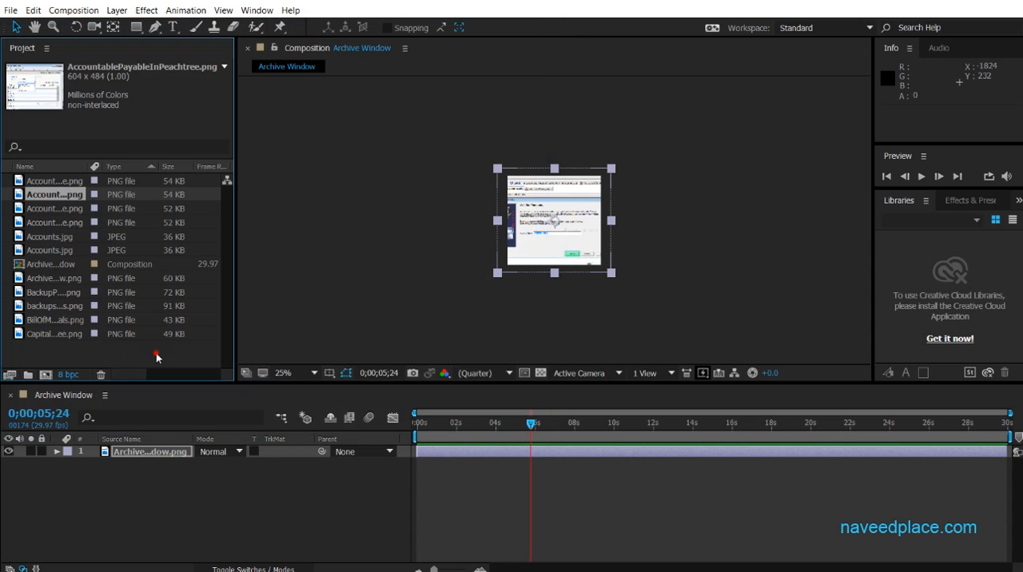
# Create a new 1975 × 1100 px composition at 29.97 fps, 30 seconds long, with a purple background.
pyautogui.moveTo(156, 352); pyautogui.dragTo(43, 188)
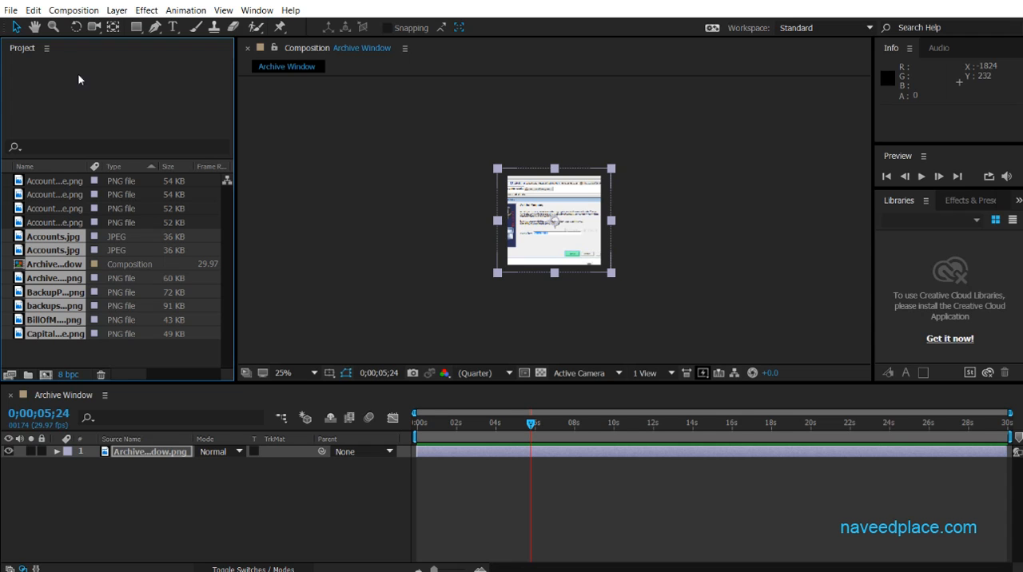
pyautogui.click(74, 10)
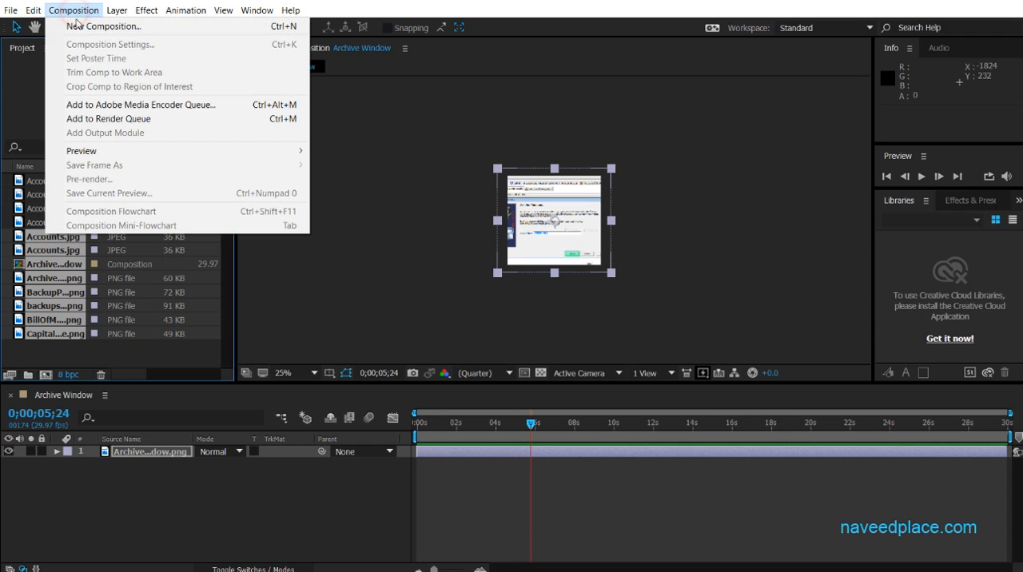
pyautogui.click(164, 26)
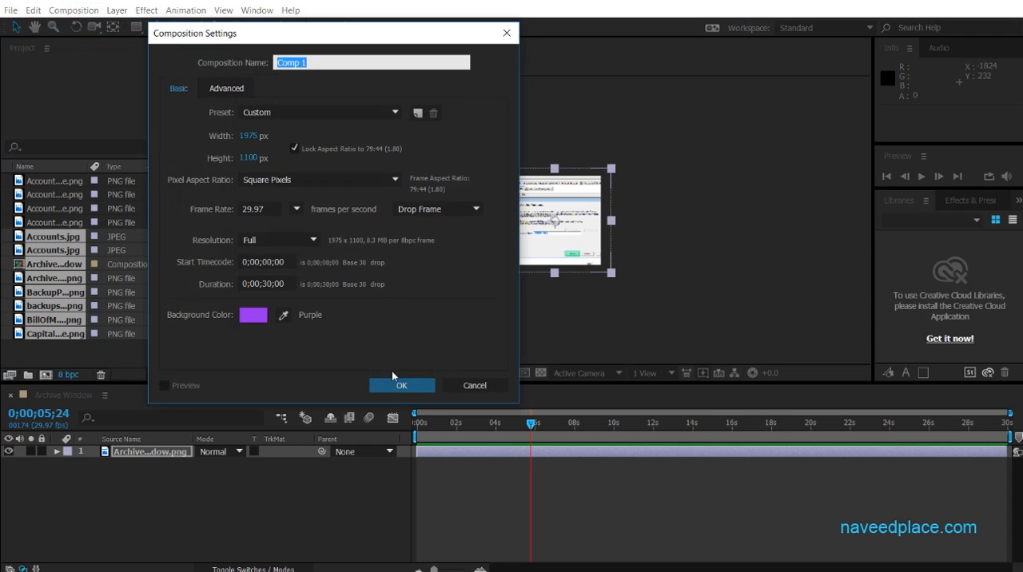
pyautogui.click(392, 384)
# Place BillOfMaterials.png in the upper-left area of the purple composition at about 428, 288 and deselect it.
pyautogui.moveTo(41, 323); pyautogui.dragTo(477, 185)
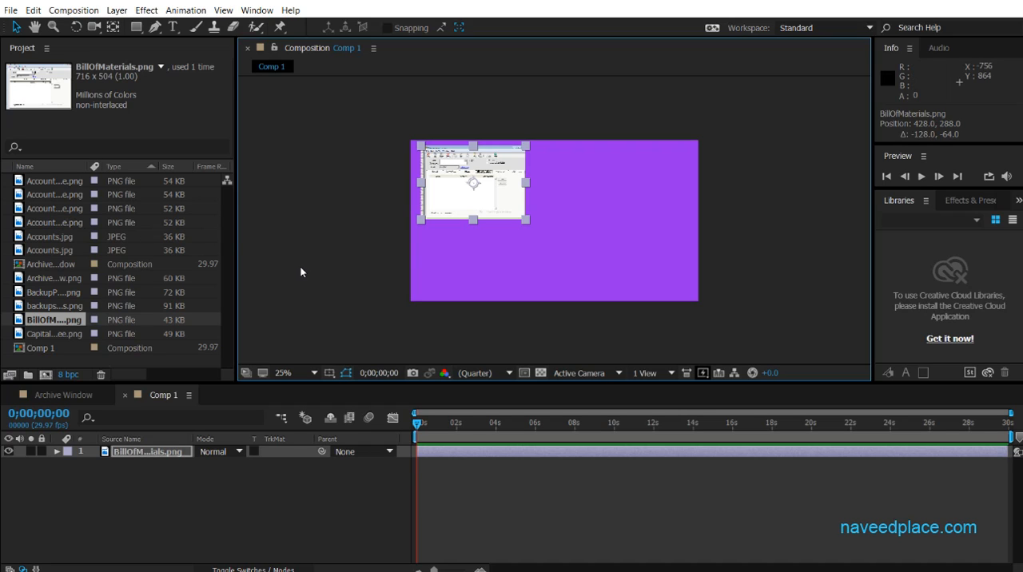
pyautogui.click(74, 11)
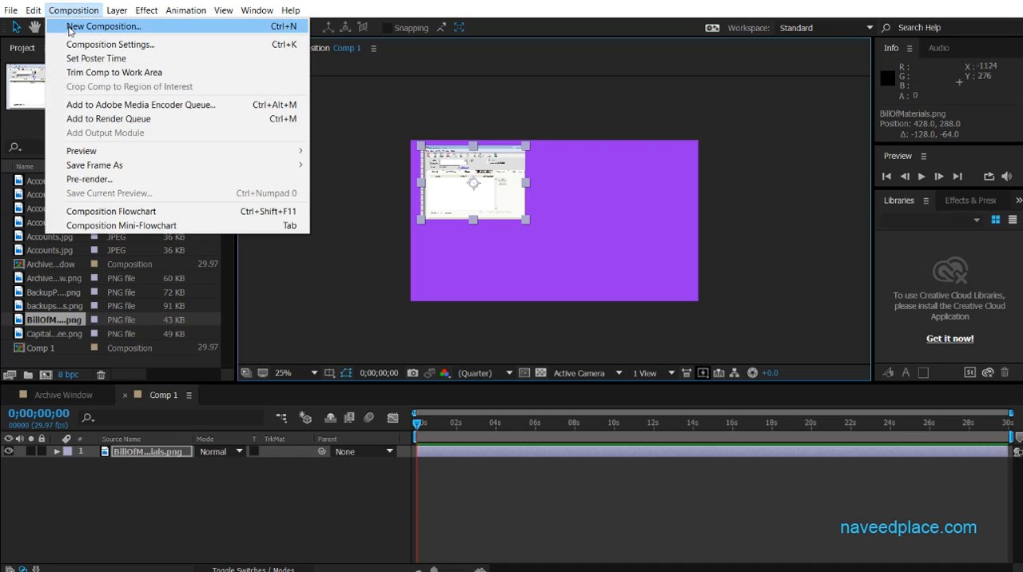
pyautogui.click(302, 304)
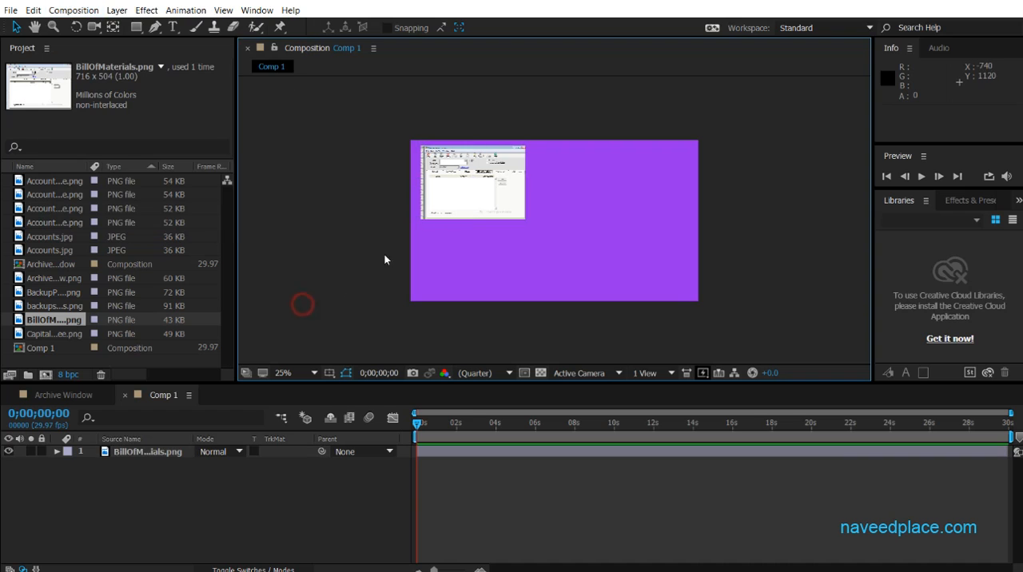
# Place AccountReceviable.png in the upper-right area of the composition, then view the BillOfMaterials layer and return to the composition.
pyautogui.moveTo(37, 206); pyautogui.dragTo(632, 186)
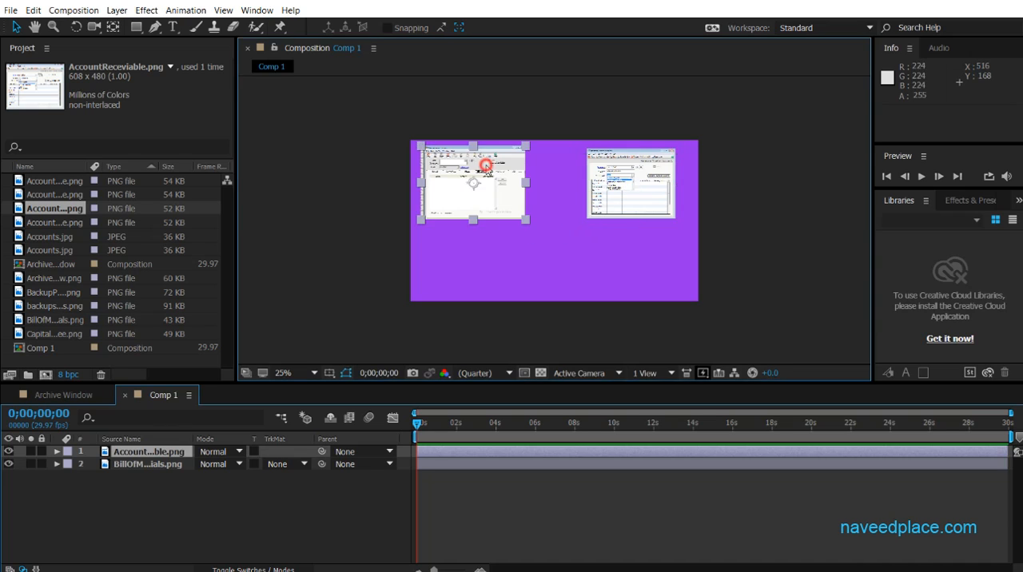
pyautogui.doubleClick(486, 168)
pyautogui.click(318, 53)
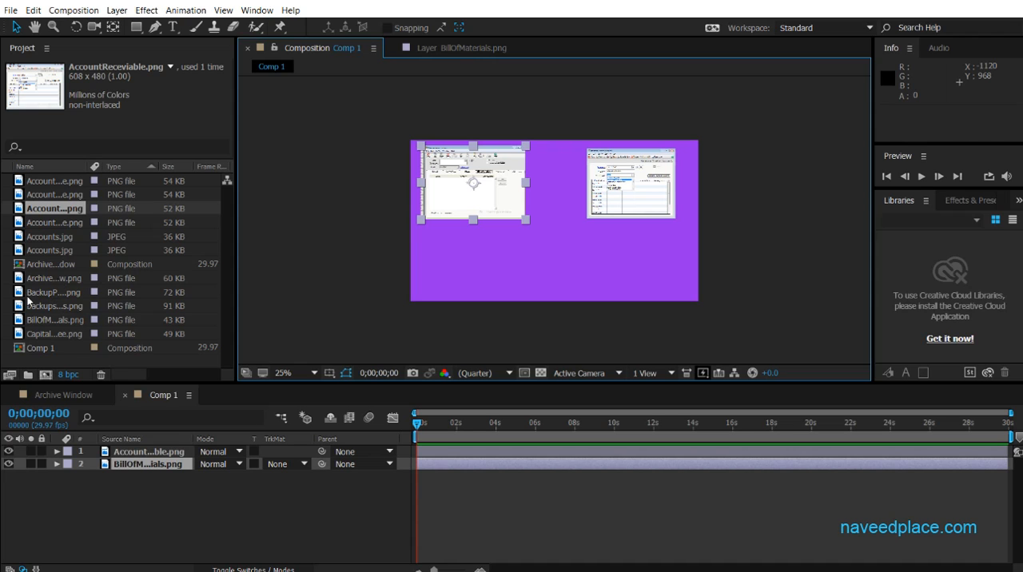
# Place BackupPictureWindow.png in the composition's lower-left area at about 416, 828, and reduce its height to fit inside the frame.
pyautogui.moveTo(40, 293); pyautogui.dragTo(480, 286)
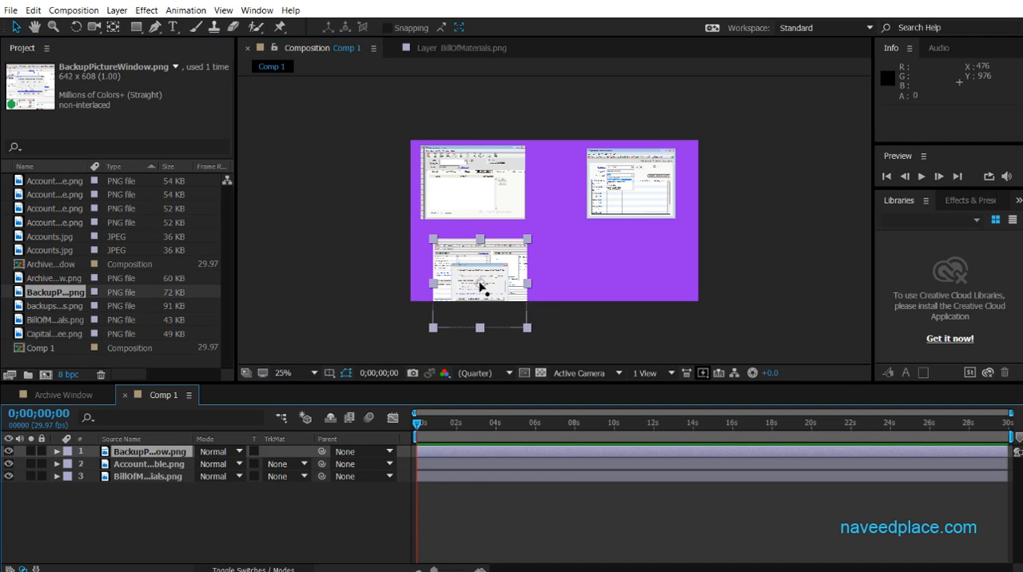
pyautogui.moveTo(479, 328); pyautogui.dragTo(477, 257)
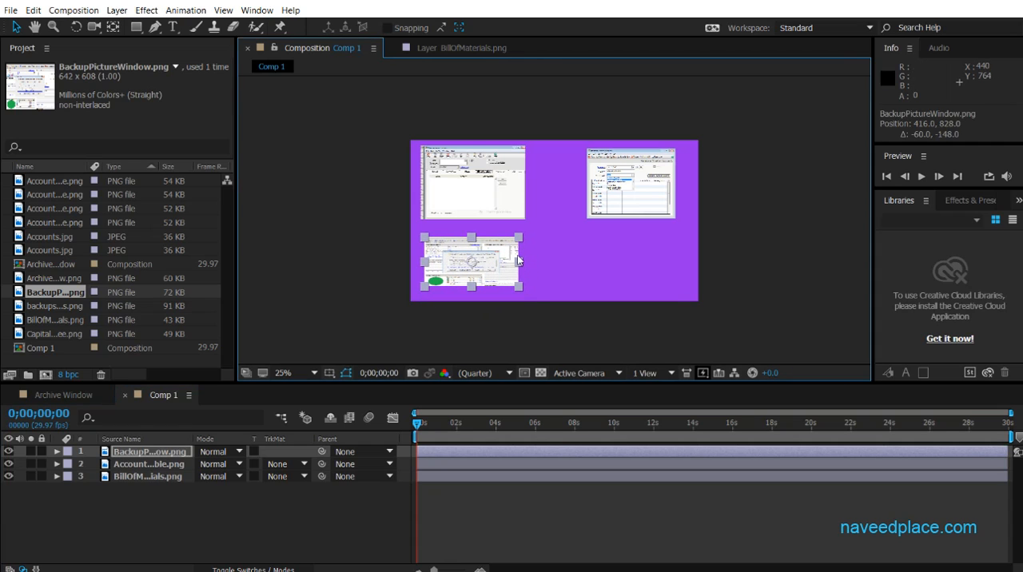
pyautogui.click(546, 262)
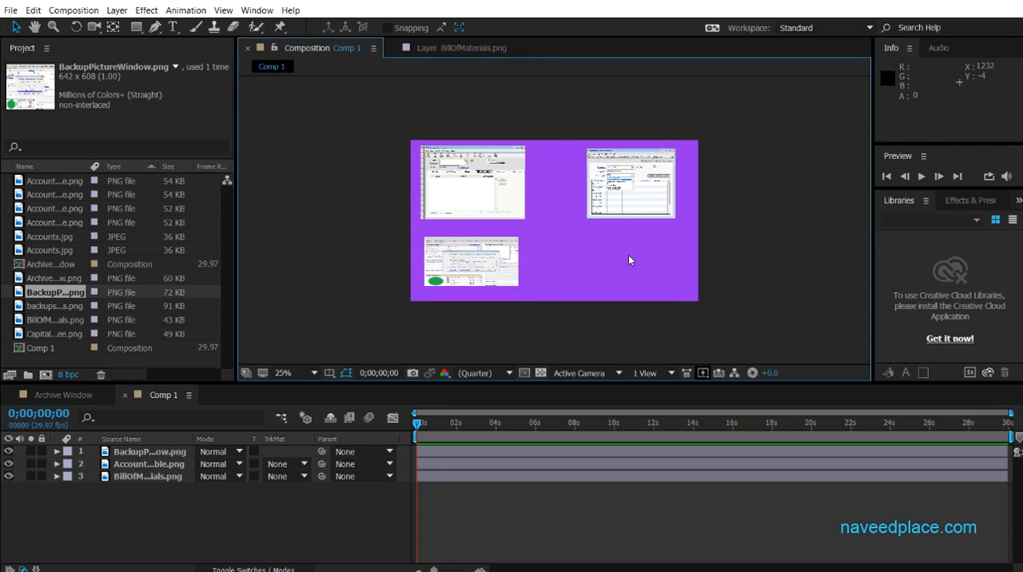